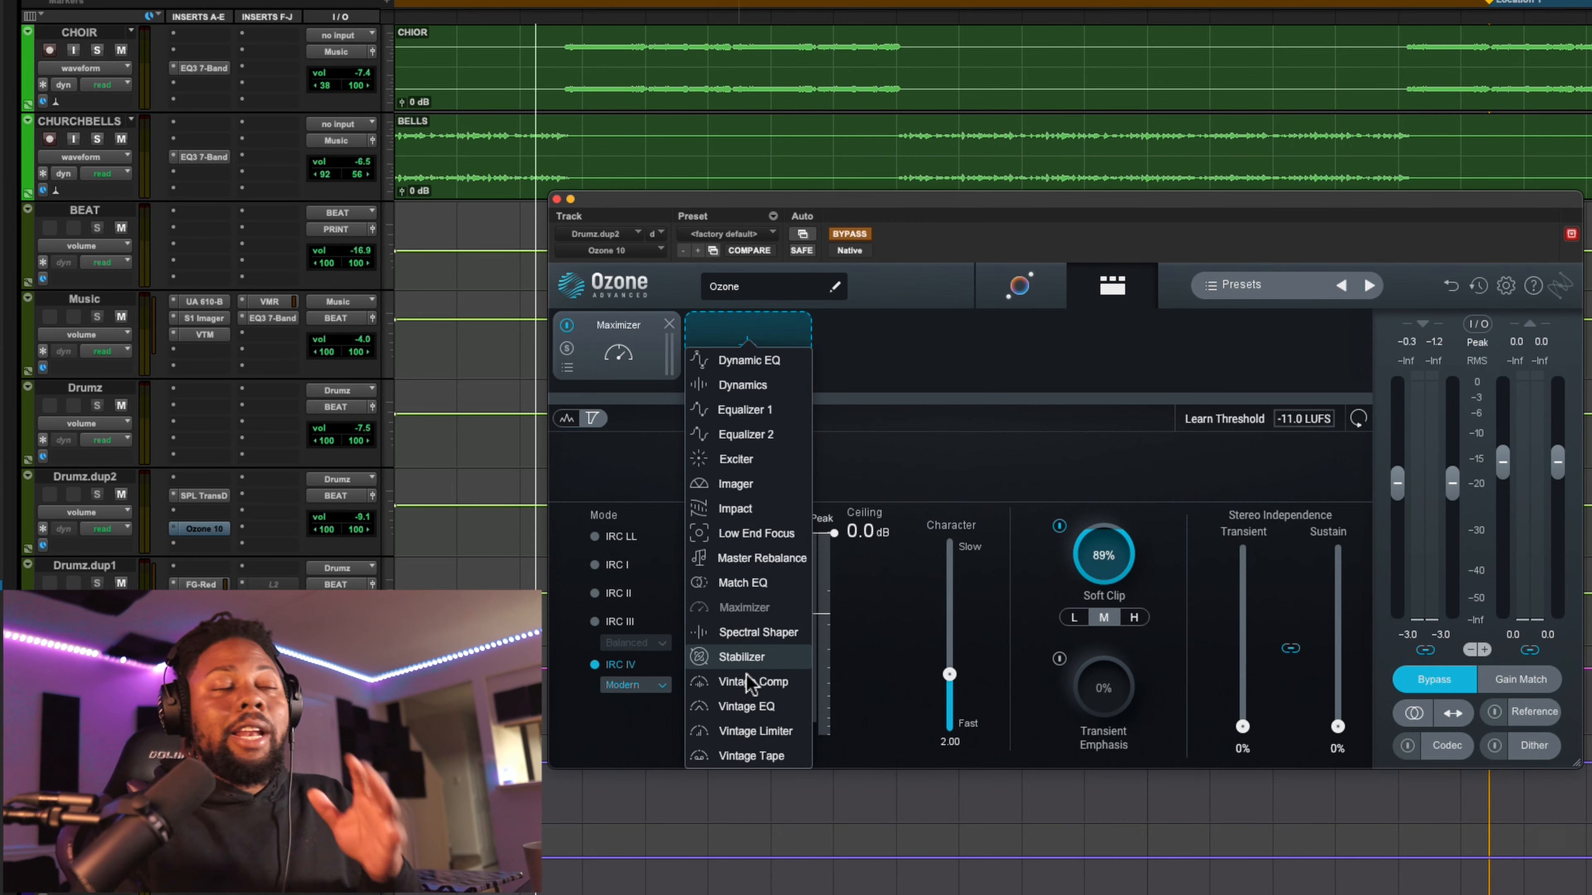
Add the Stabilizer module to the Ozone chain and raise its Amount to 51 while the mix plays.
left_click(743, 658)
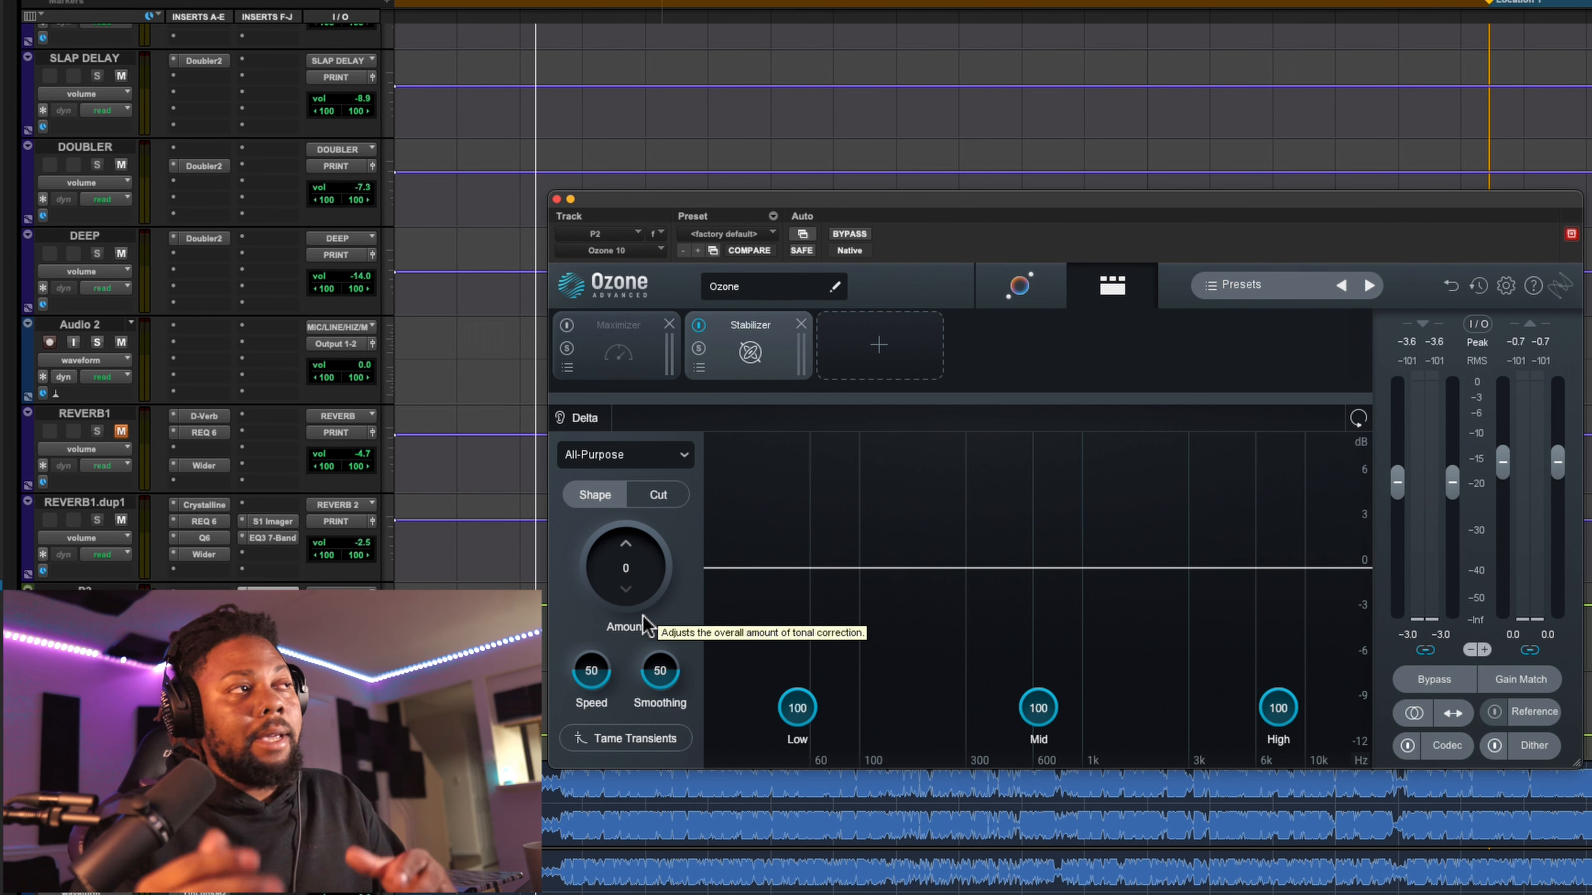
key("space")
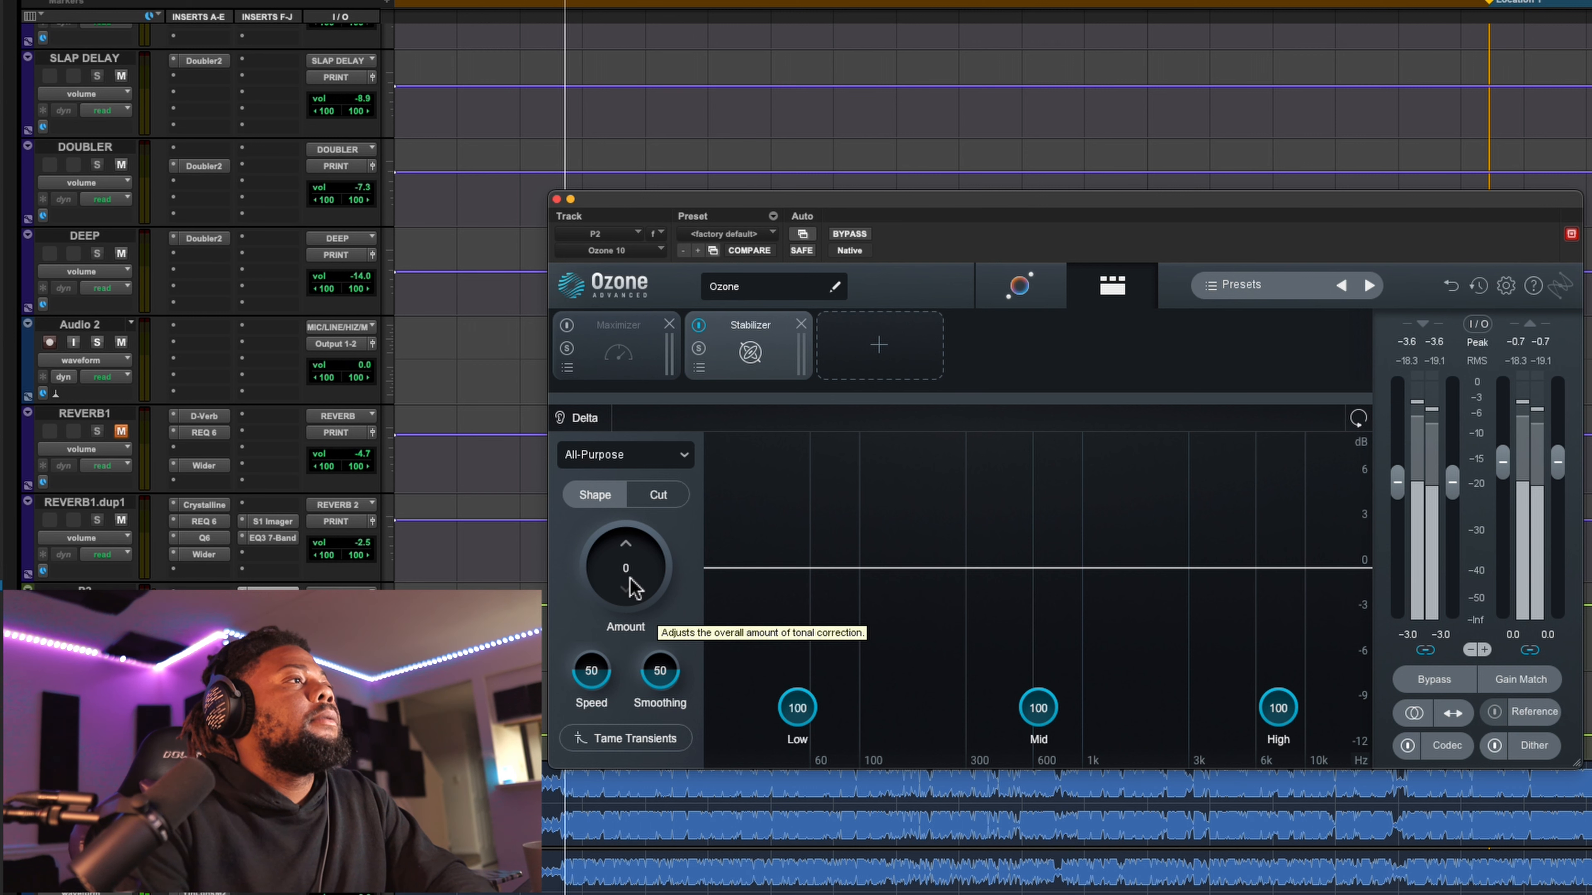
left_click_drag(631, 585, 721, 461)
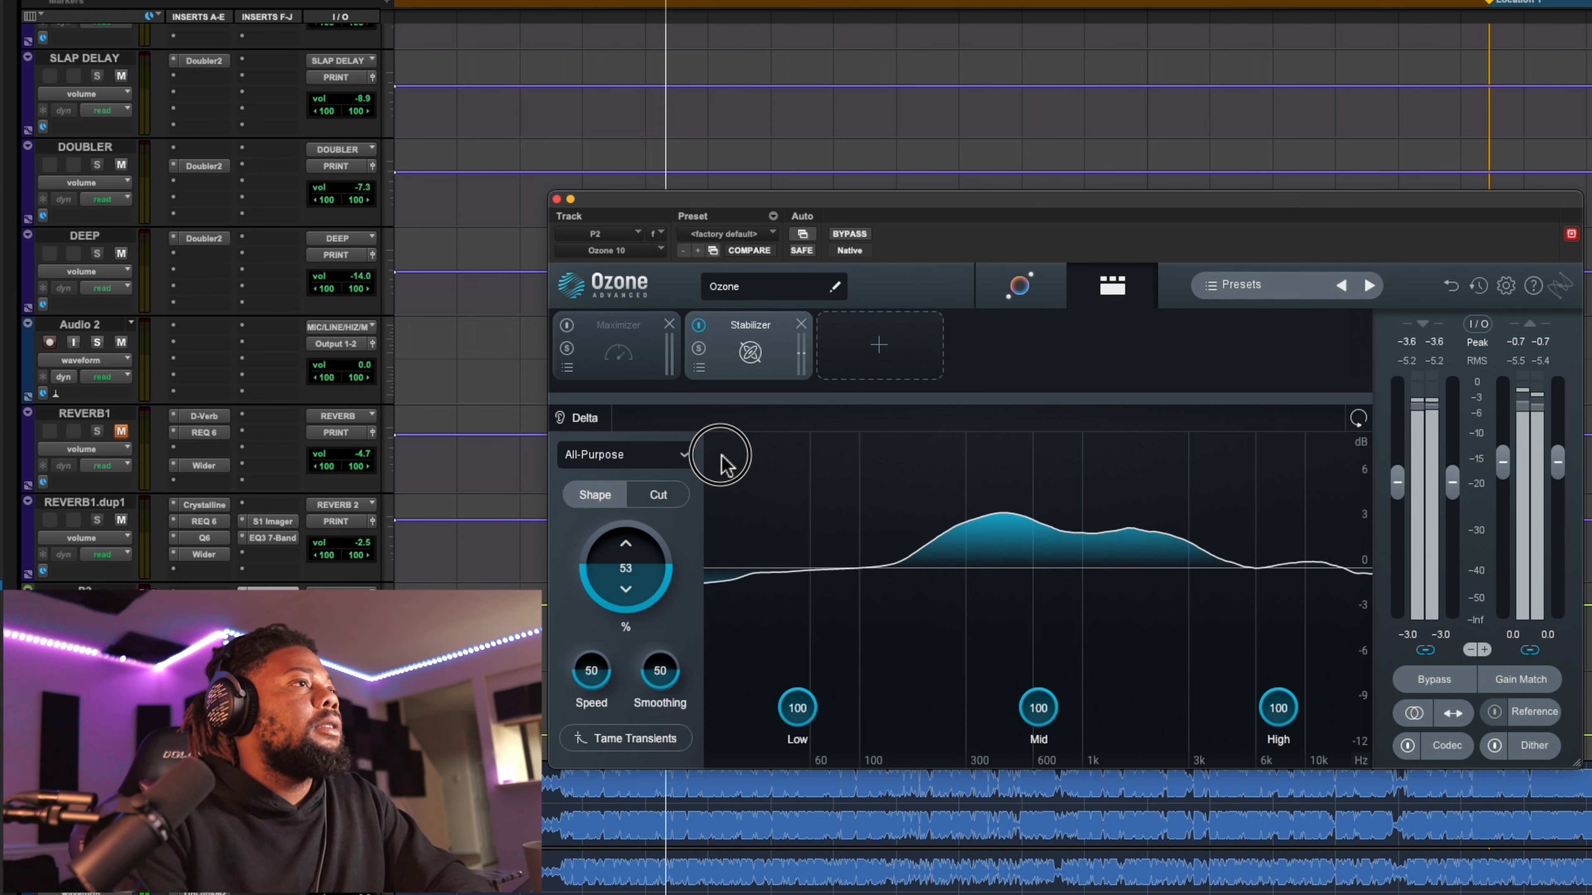
left_click_drag(721, 461, 719, 465)
key("space")
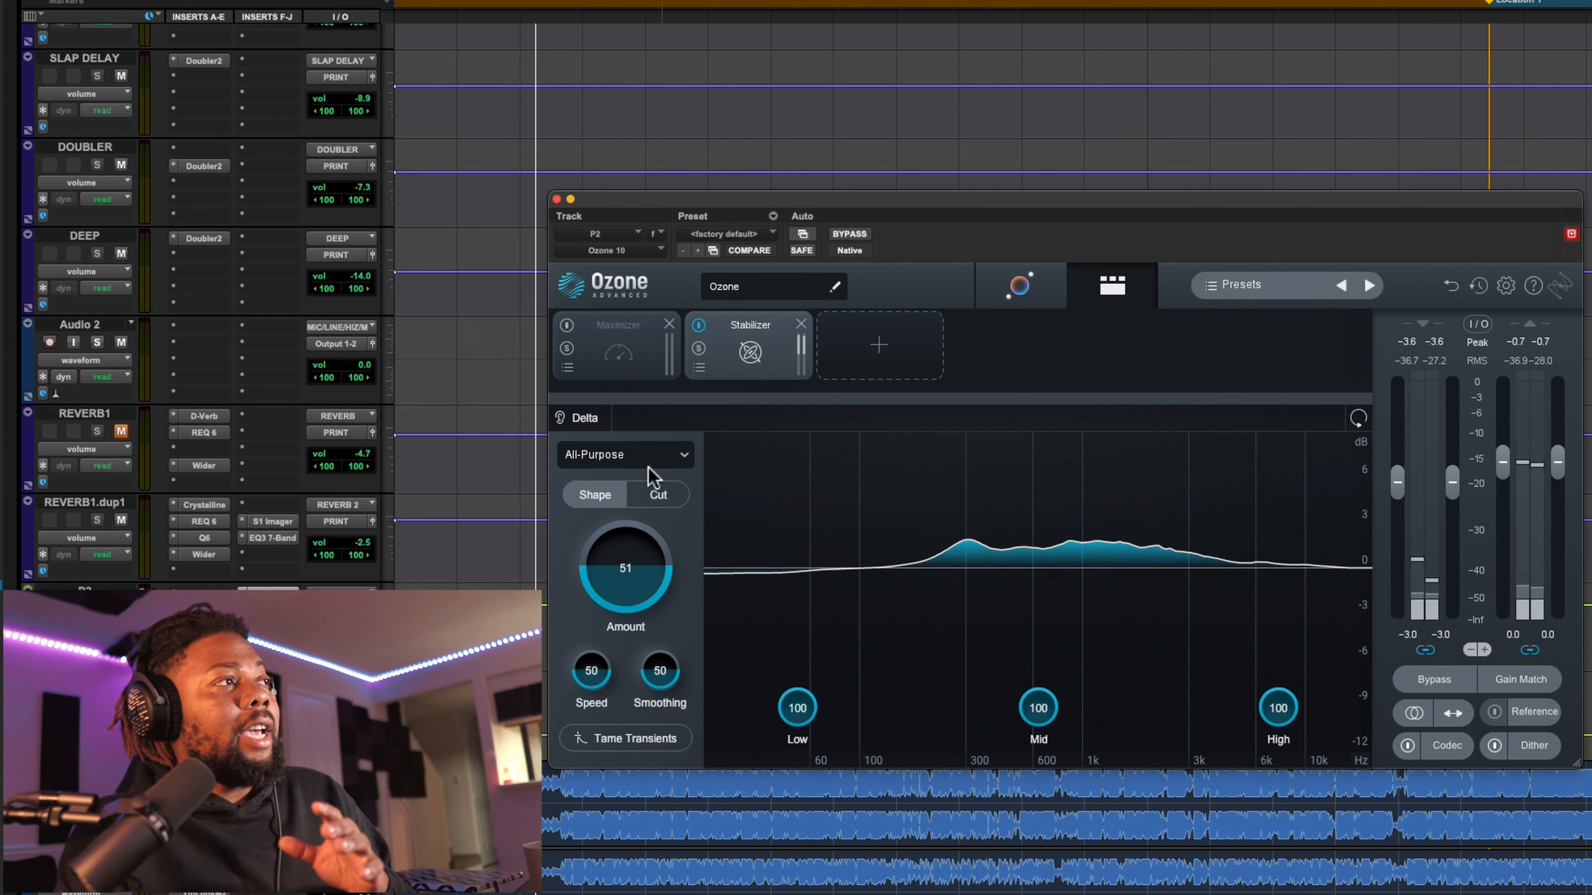
Change the Stabilizer's tonal balance target to Hip-hop.
left_click(609, 461)
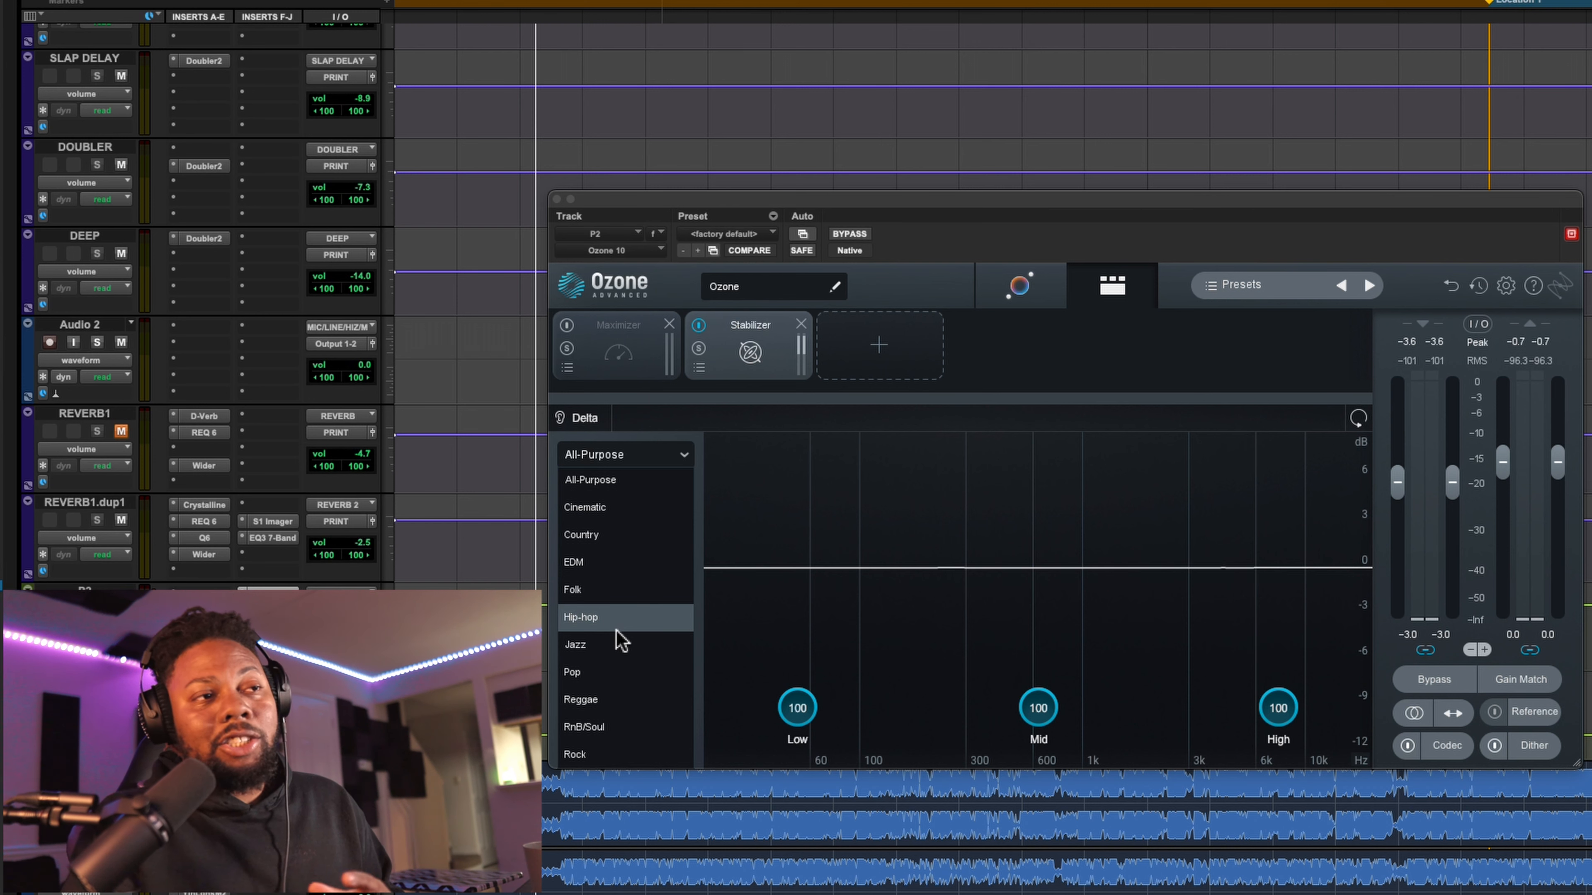
left_click(652, 456)
left_click(652, 456)
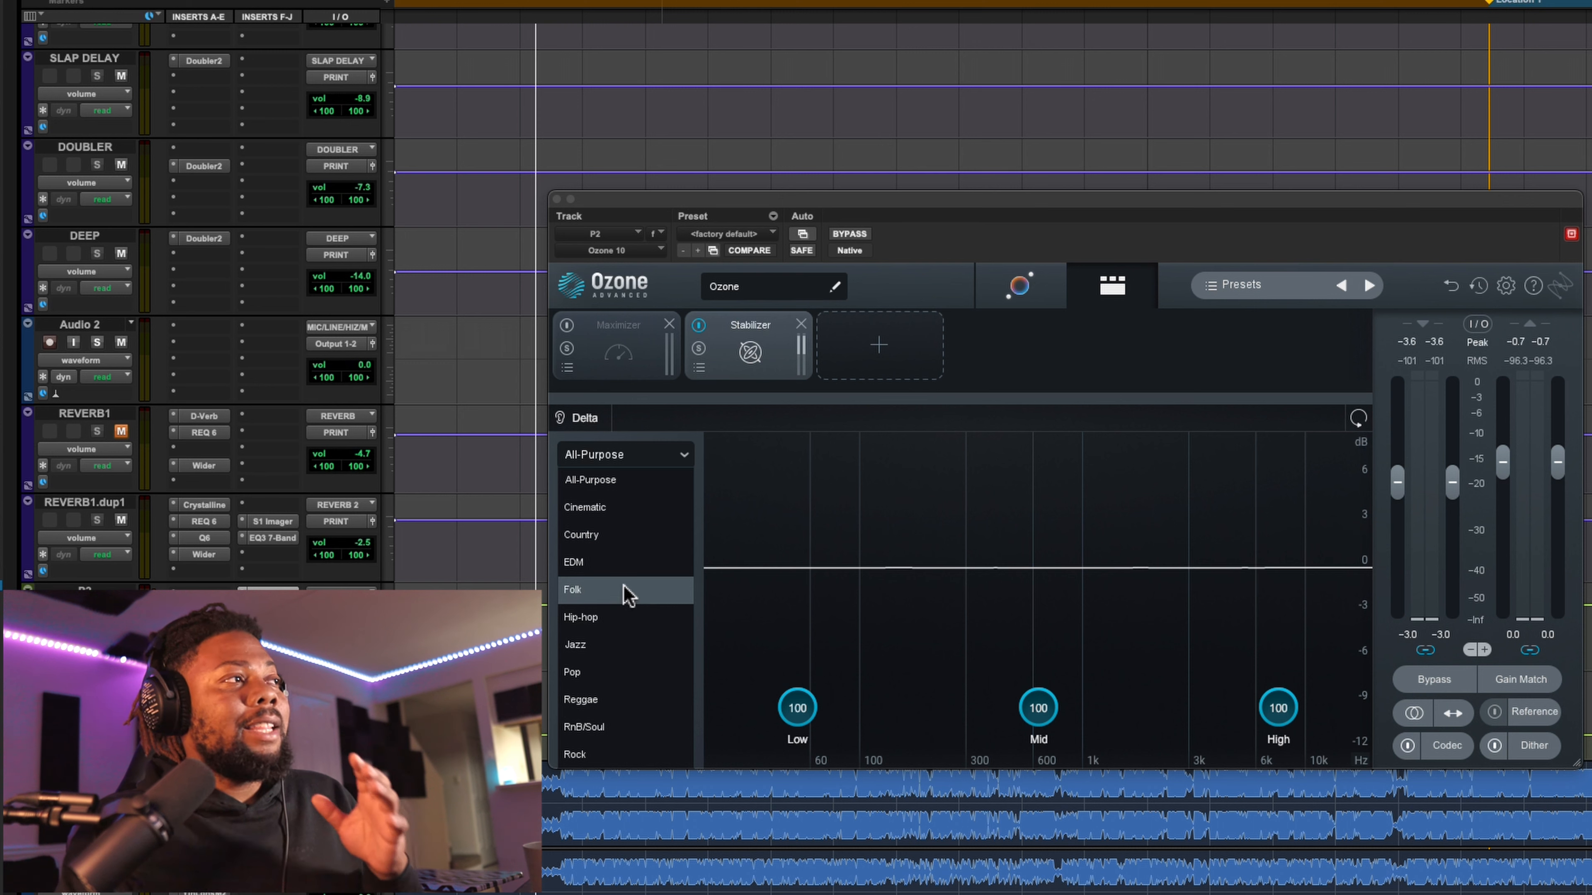
left_click(615, 621)
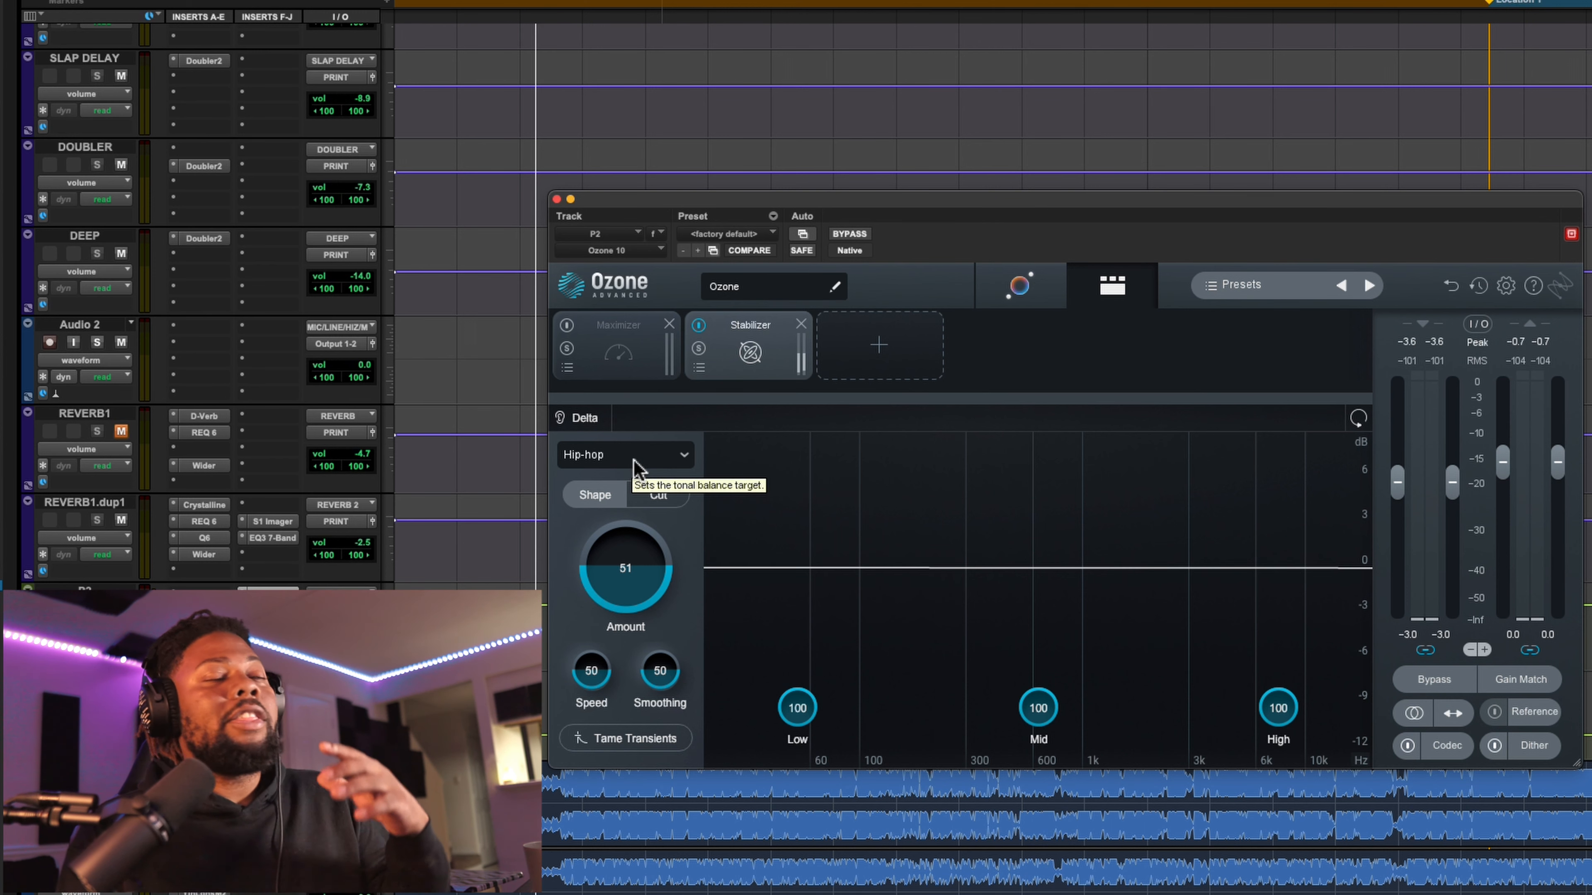
Reset the Stabilizer's Amount to 0 and bring it up to 69 while the mix plays.
left_click_drag(632, 544, 622, 752)
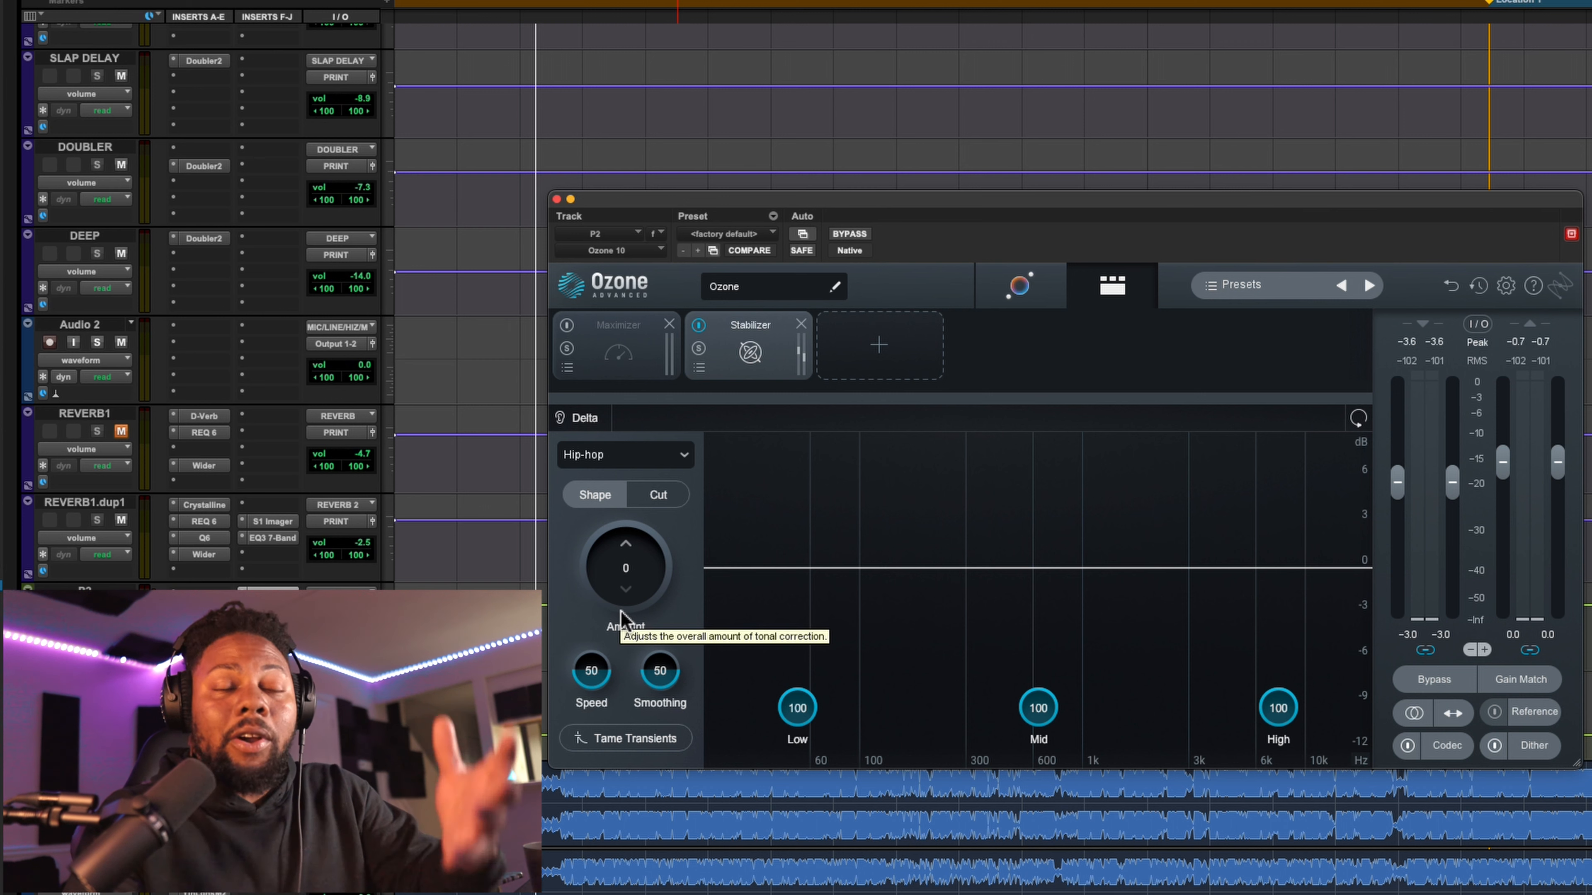
key("space")
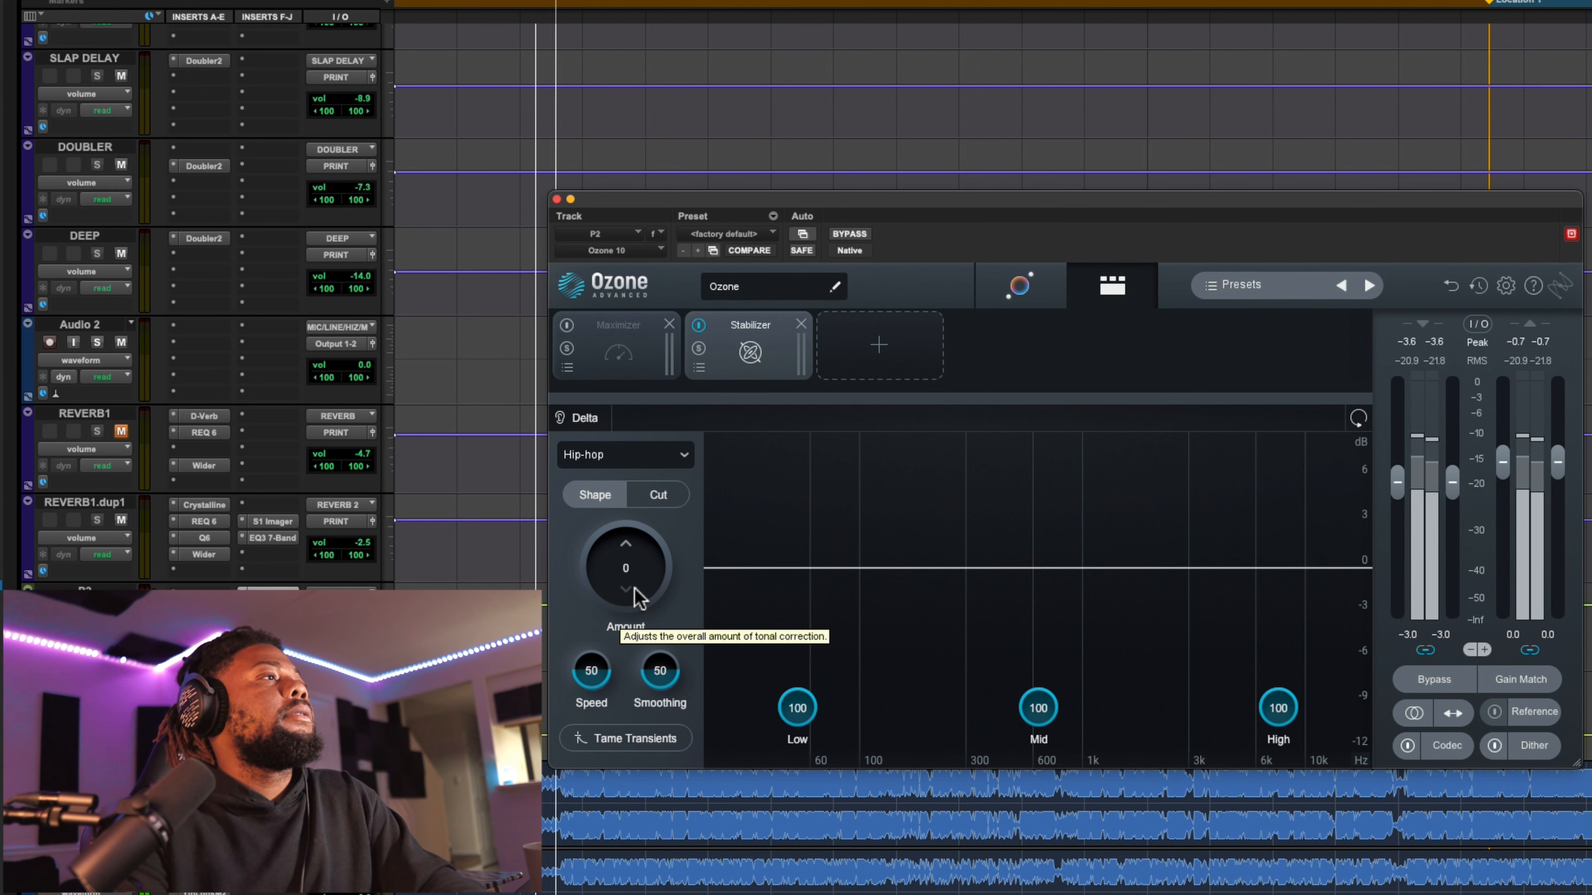
left_click_drag(636, 593, 742, 431)
key("space")
key("space")
Try the Stabilizer's Smoothing at 100, set it to 24 with Speed at 28, and try out the High band knob.
left_click_drag(660, 673, 711, 652)
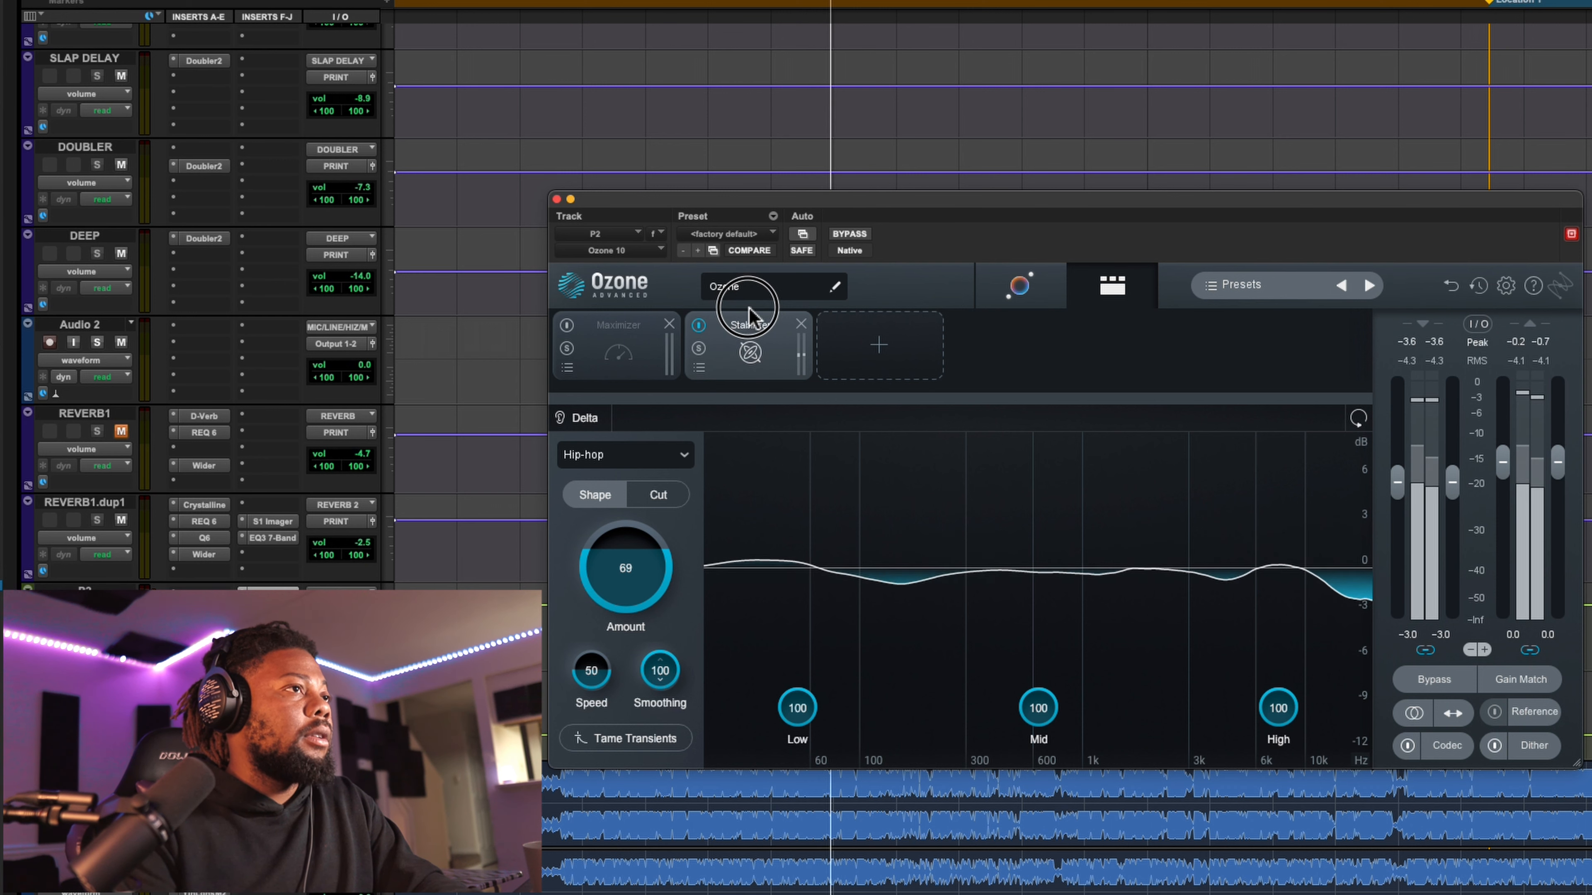
left_click_drag(749, 307, 749, 697)
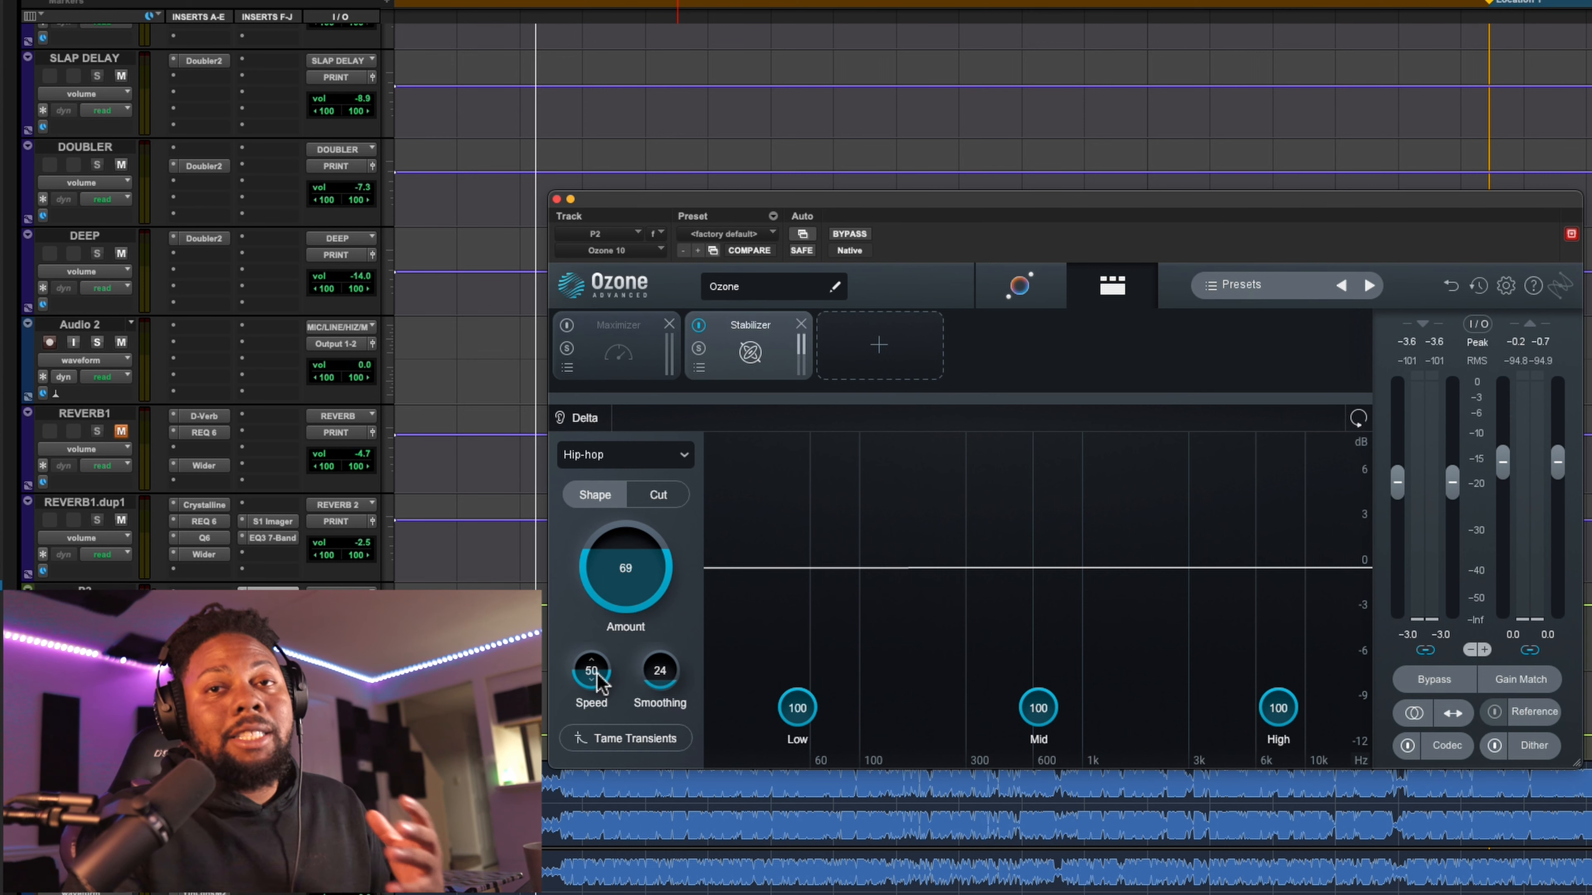
mouse_move(591, 686)
left_mouse_down()
mouse_move(596, 652)
mouse_move(594, 686)
left_mouse_up()
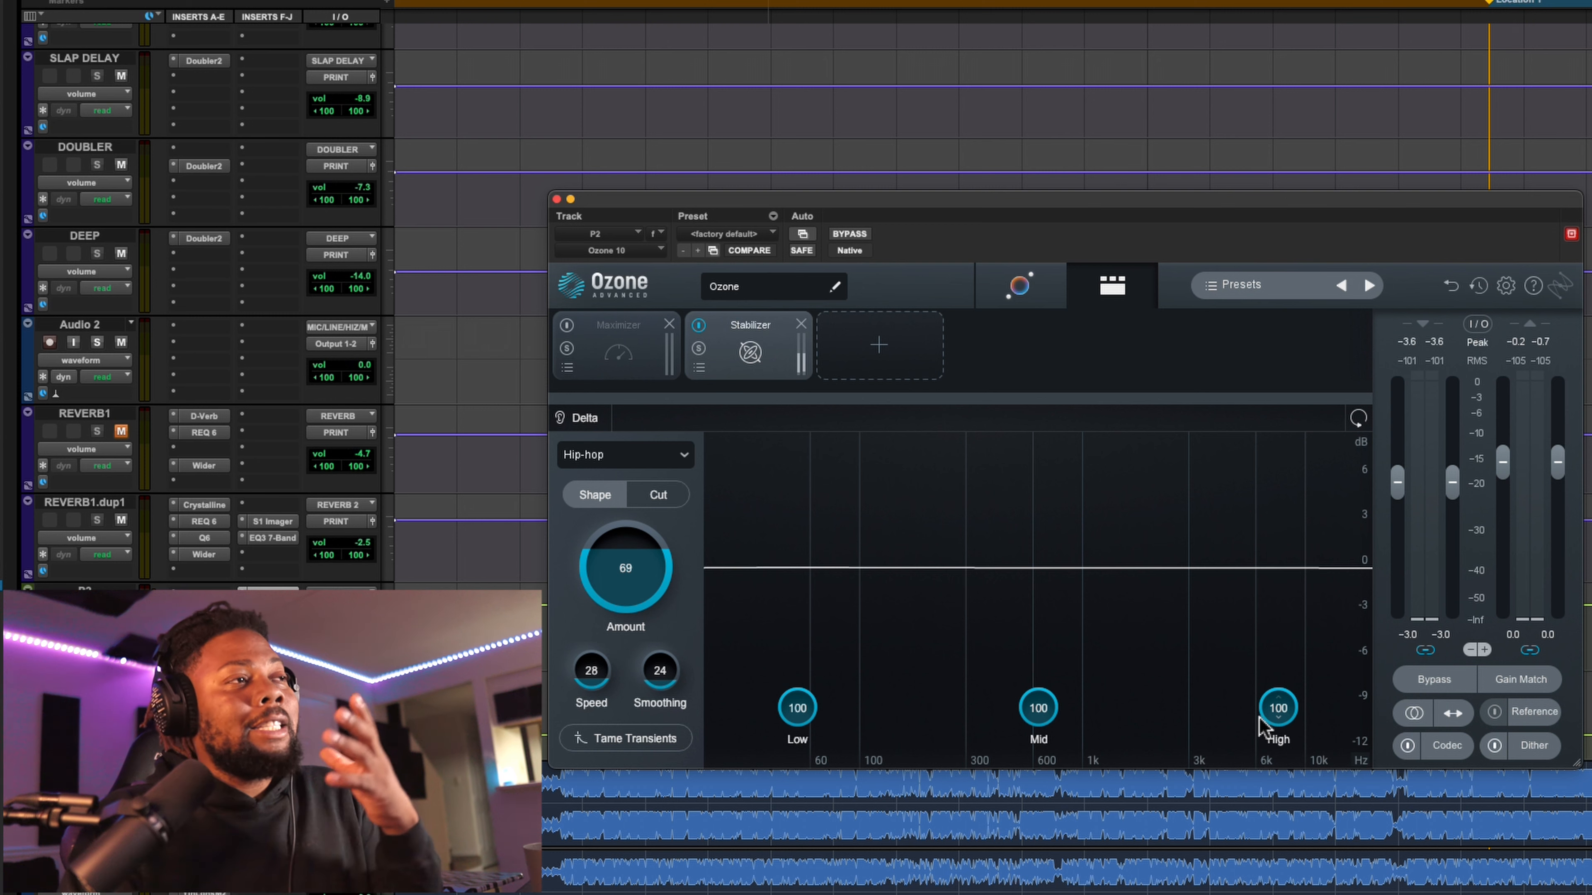
left_click(1276, 712)
left_click_drag(1276, 712, 1311, 727)
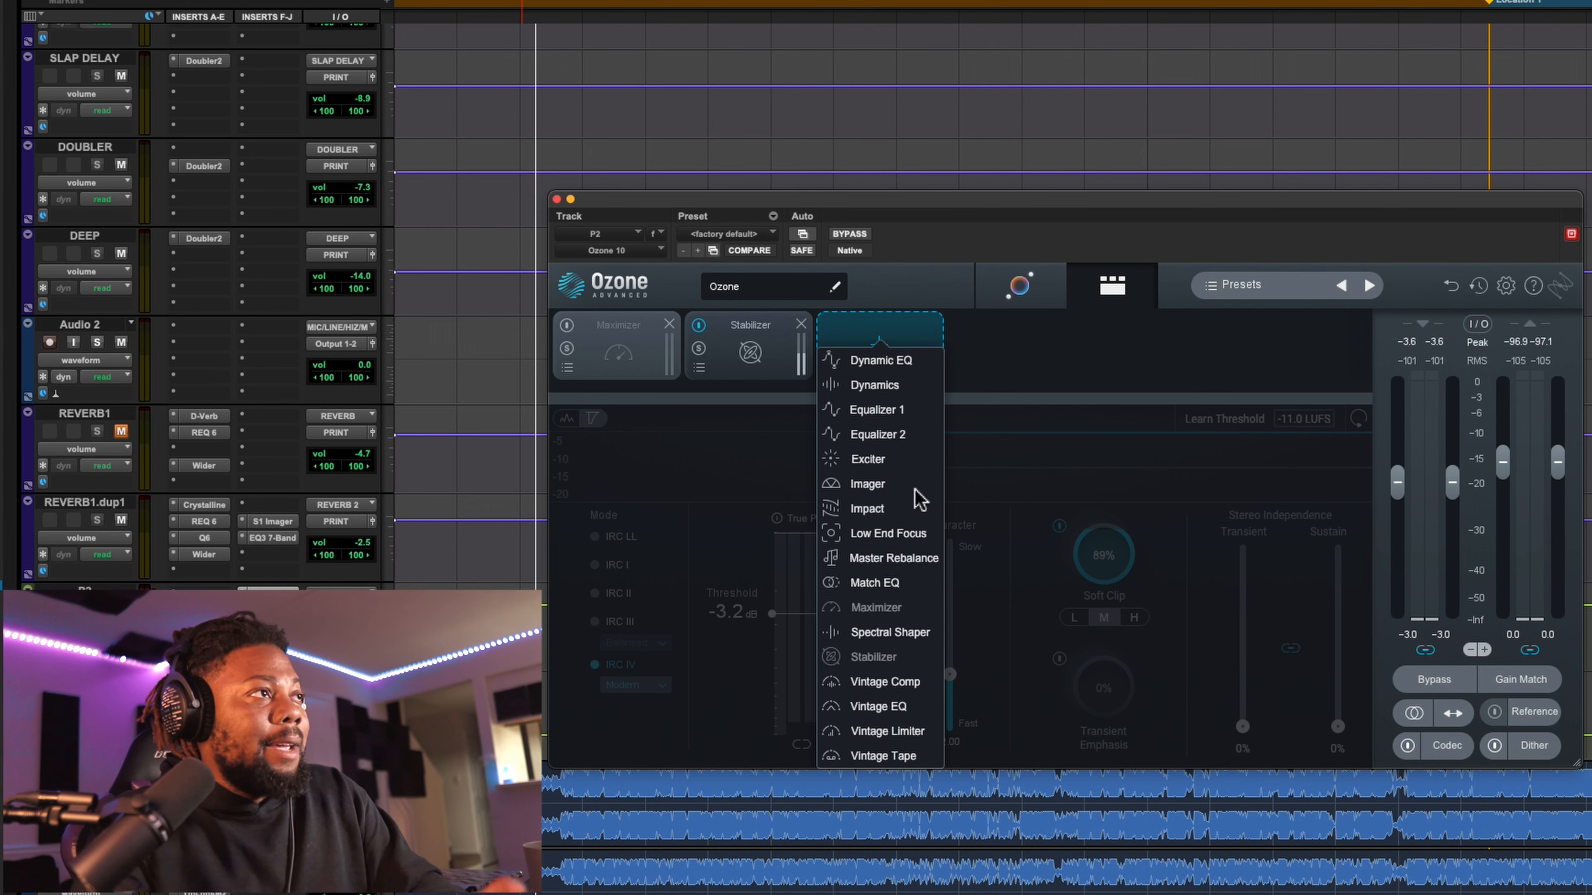
Add the Impact module after the Stabilizer and try out its band sliders, with band 3 raised to 15.
left_click(909, 502)
left_click_drag(570, 619, 726, 577)
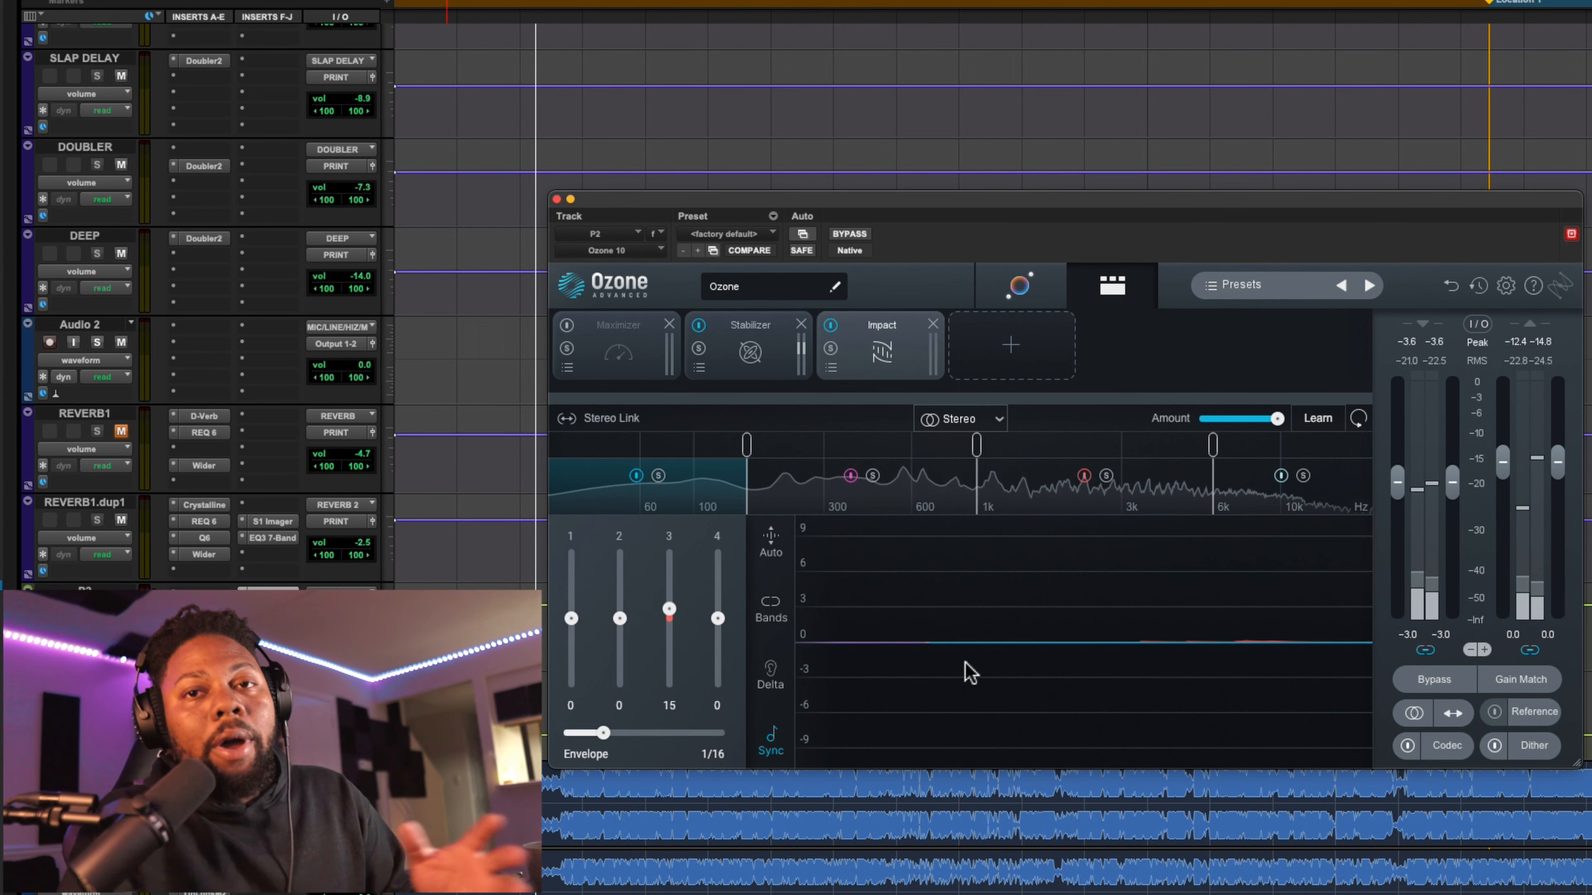
key("space")
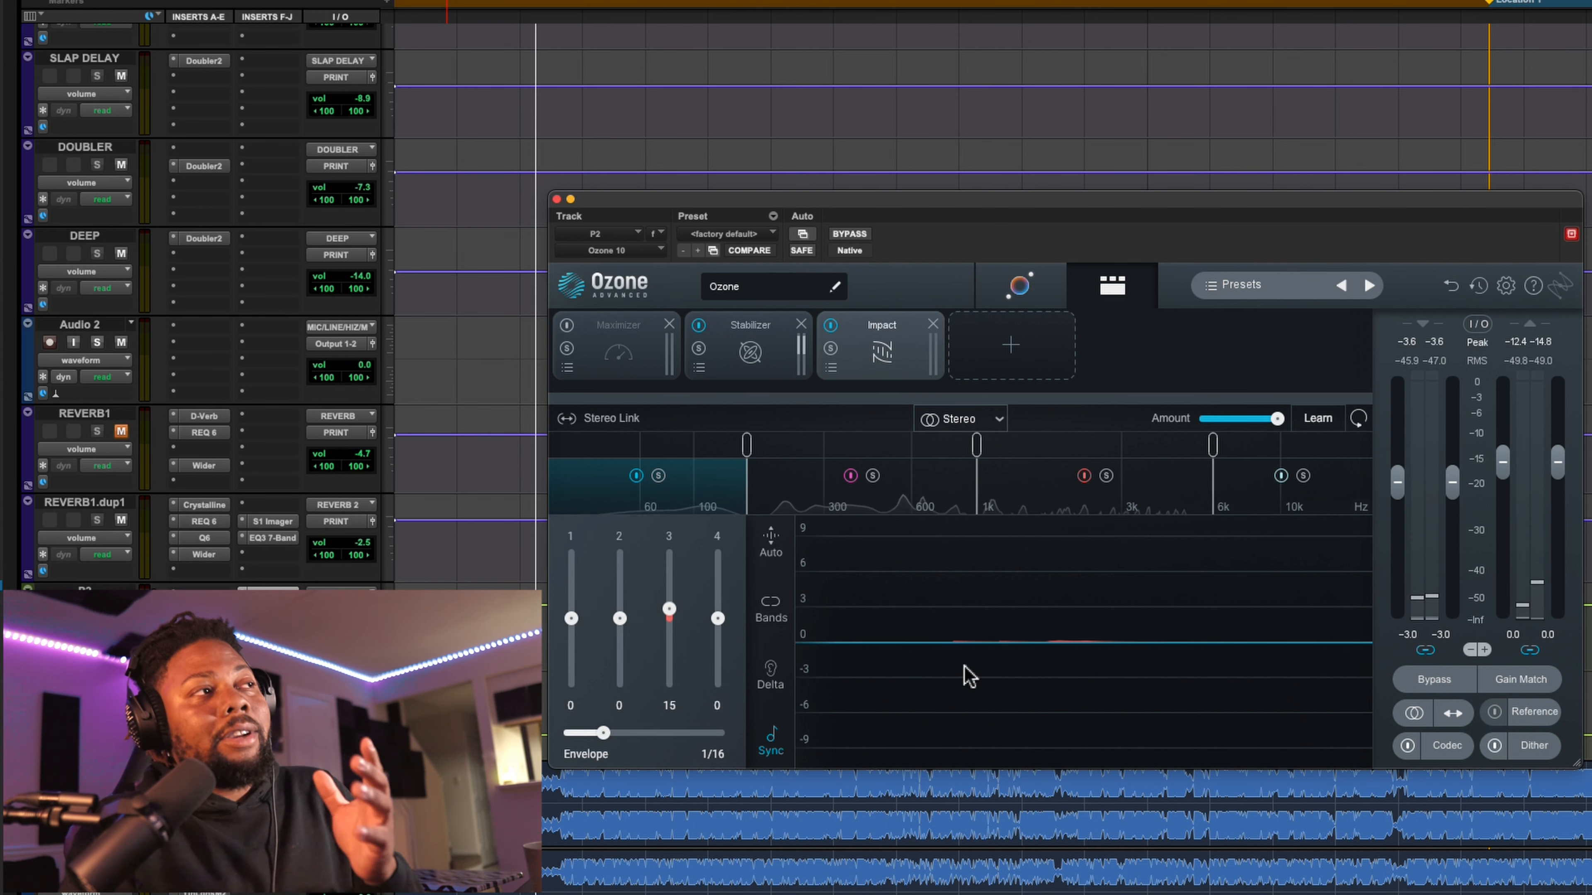
During playback, set Impact band 1 to 20, band 2 to 19, and bands 3 and 4 to -100.
key("space")
left_click_drag(571, 619, 571, 605)
left_click_drag(620, 619, 619, 605)
left_click_drag(670, 609, 669, 595)
left_click_drag(719, 619, 752, 708)
left_click_drag(669, 595, 668, 690)
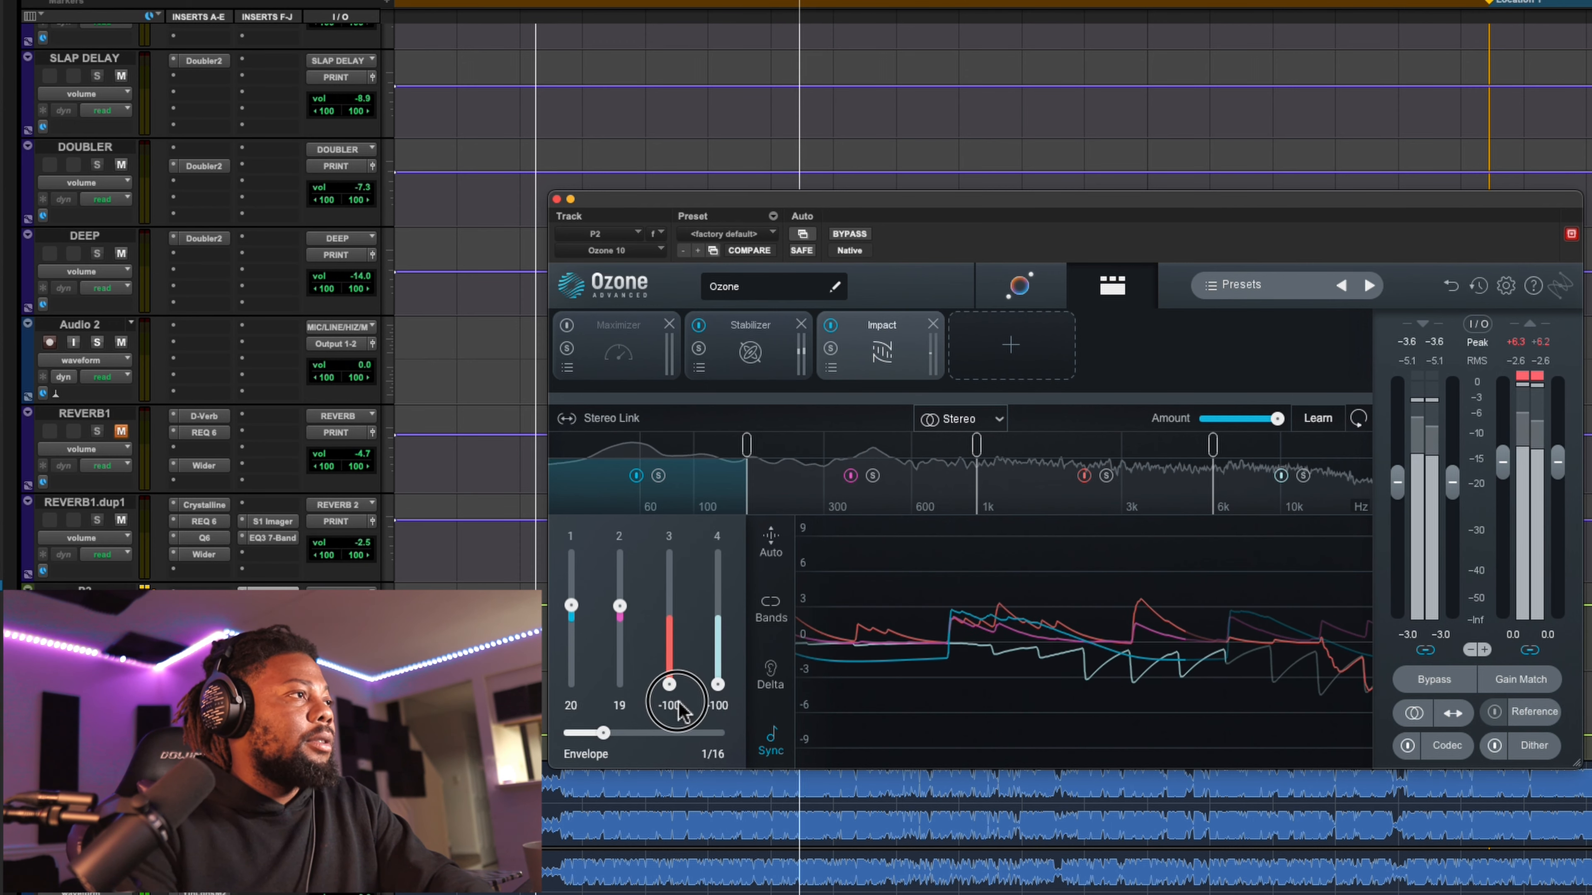
Set Impact band 1 to 16 and band 2 to 10, reset bands 3 and 4 to 0, and stop playback.
left_click_drag(619, 606, 619, 686)
left_click(575, 614)
mouse_move(579, 623)
left_mouse_down()
mouse_move(576, 699)
mouse_move(587, 622)
left_mouse_up()
left_click_drag(620, 683, 621, 611)
double_click(672, 685)
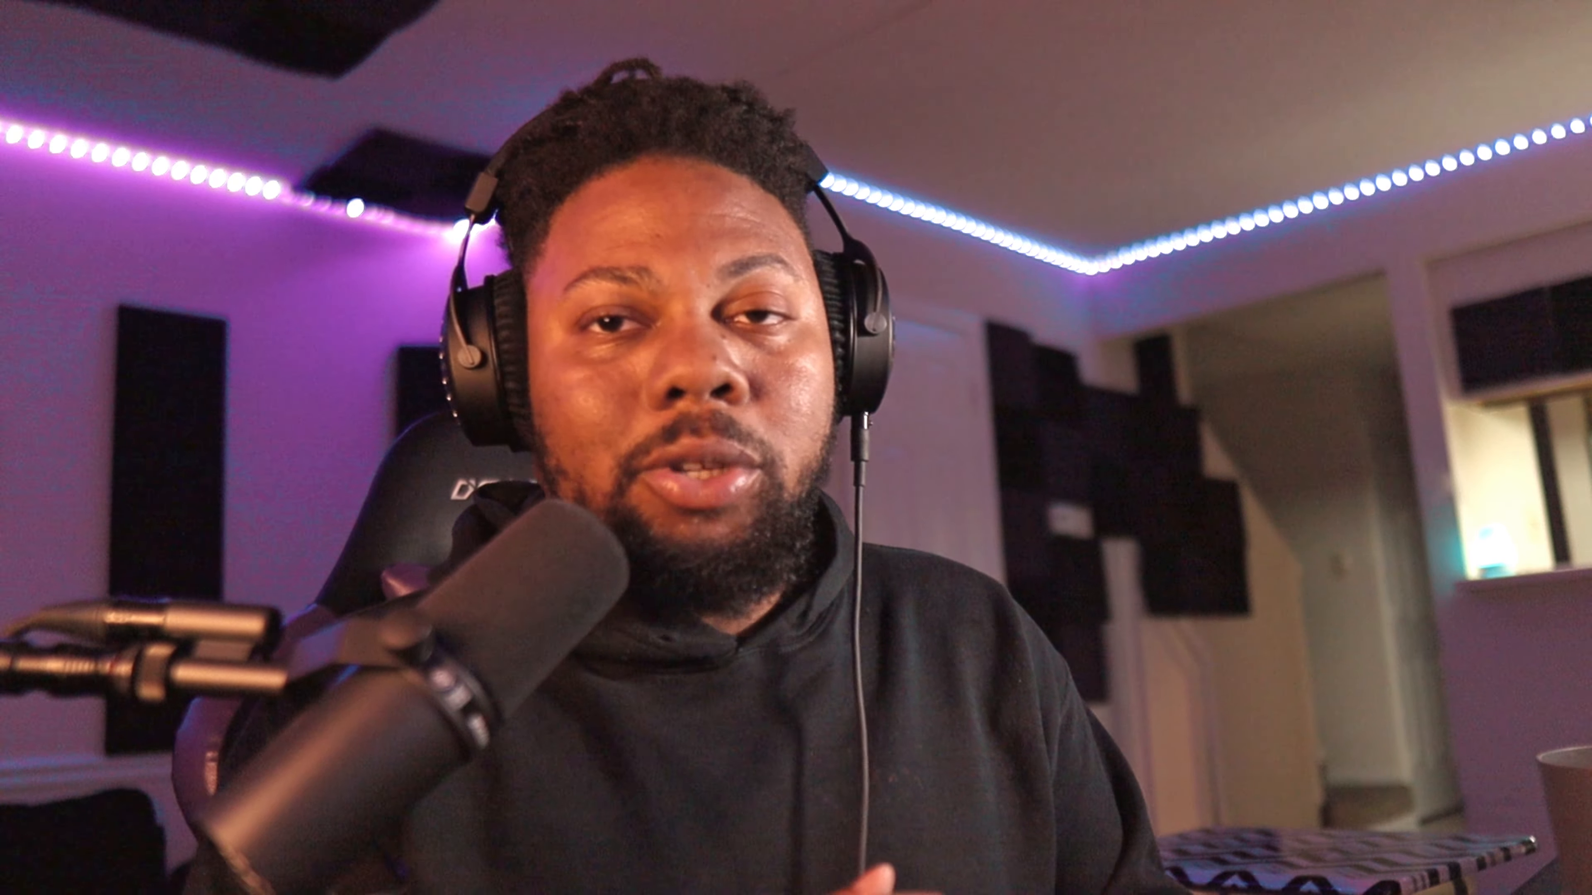
double_click(717, 685)
key("space")
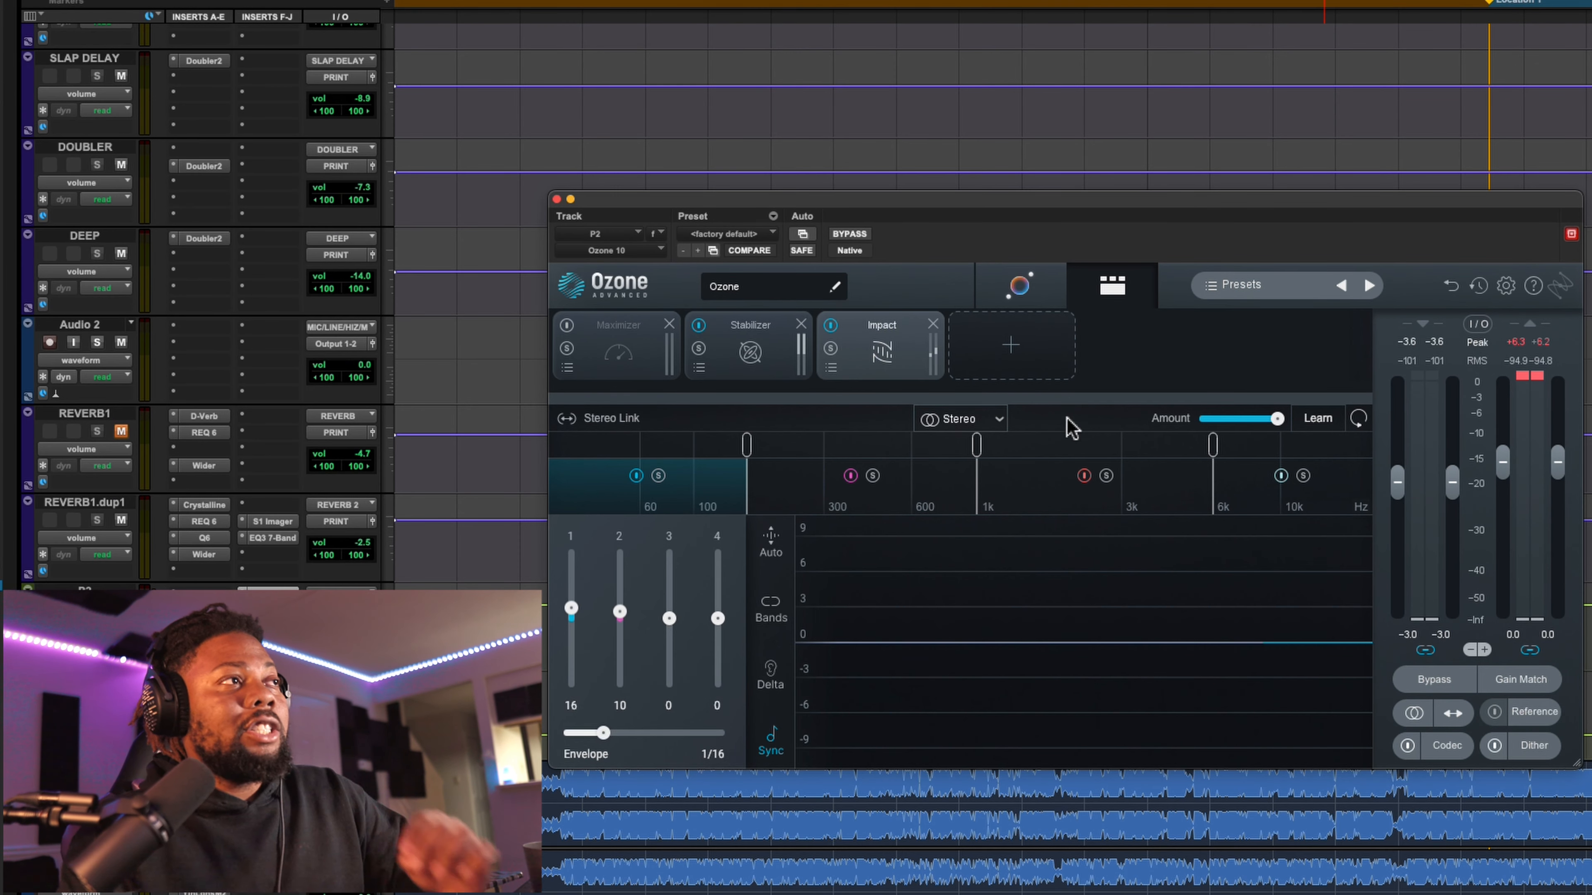
Reposition the Impact crossovers, moving the first lower in frequency and the second and third higher.
left_click(748, 447)
left_click_drag(748, 446, 714, 446)
left_click_drag(974, 442, 1042, 447)
left_click_drag(1213, 446, 1236, 447)
left_click_drag(1042, 447, 1020, 453)
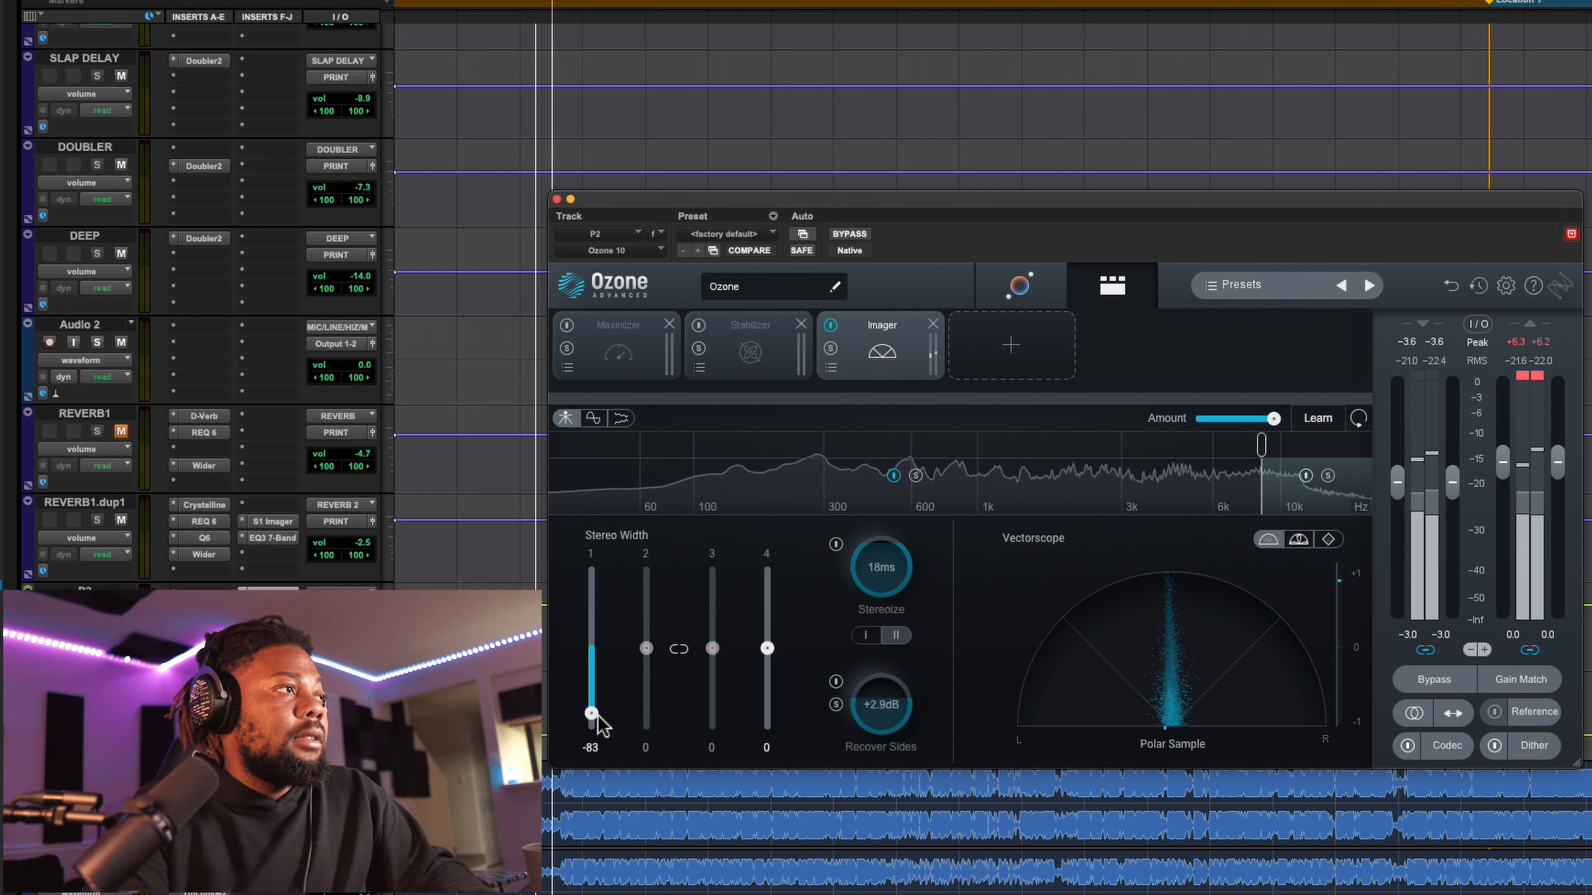
In the Imager, set band 1's stereo width to -81 and enable Recover Sides at +5.6 dB.
mouse_move(595, 716)
left_mouse_down()
mouse_move(595, 650)
mouse_move(600, 713)
left_mouse_up()
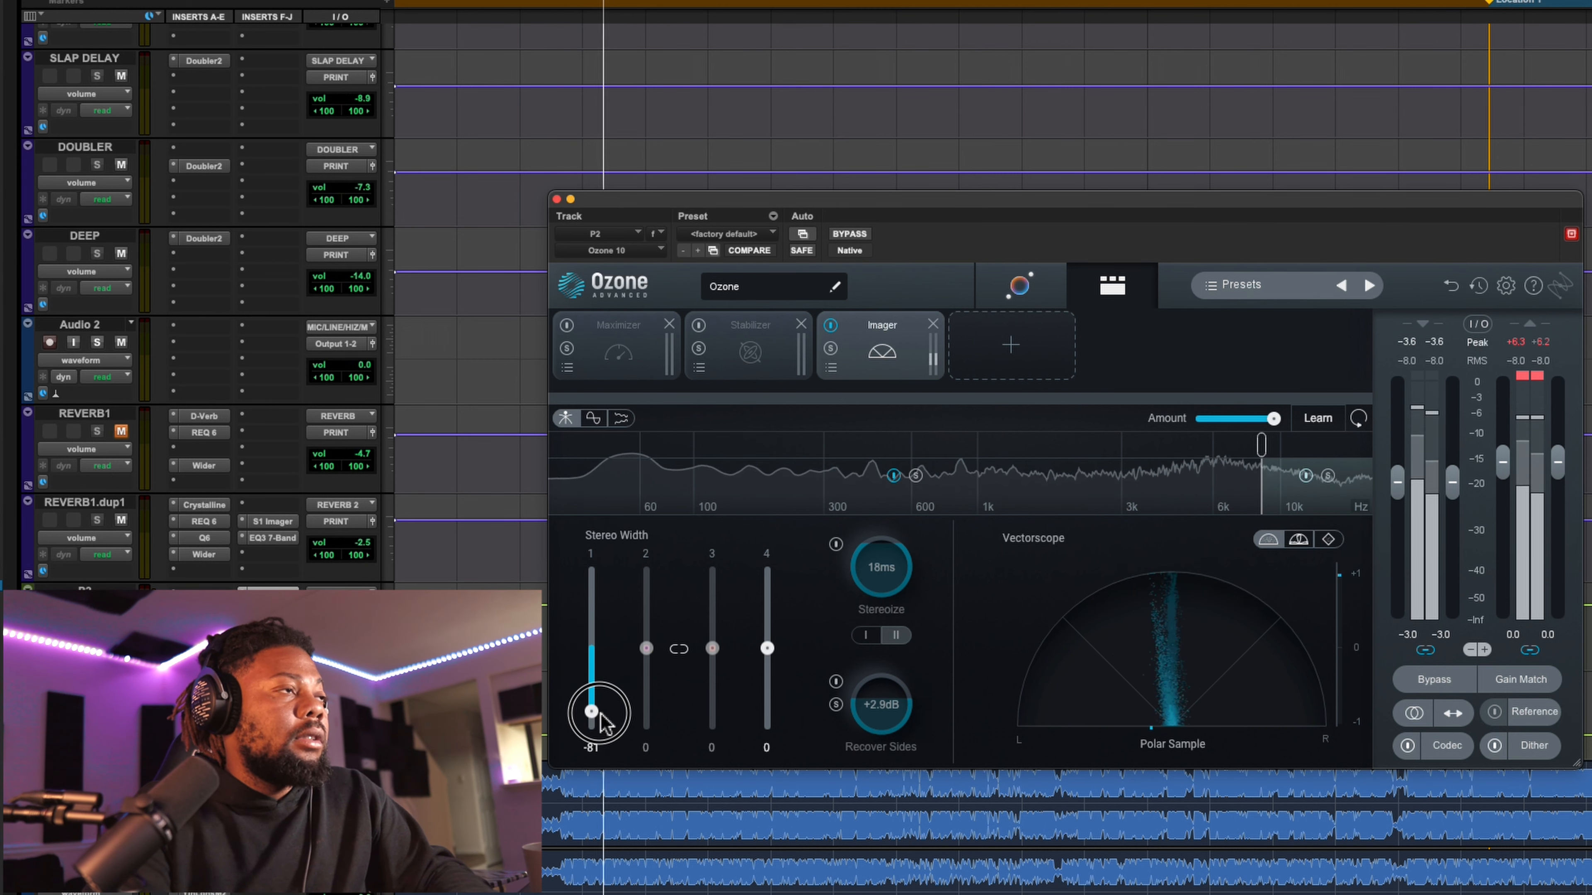
left_click(837, 683)
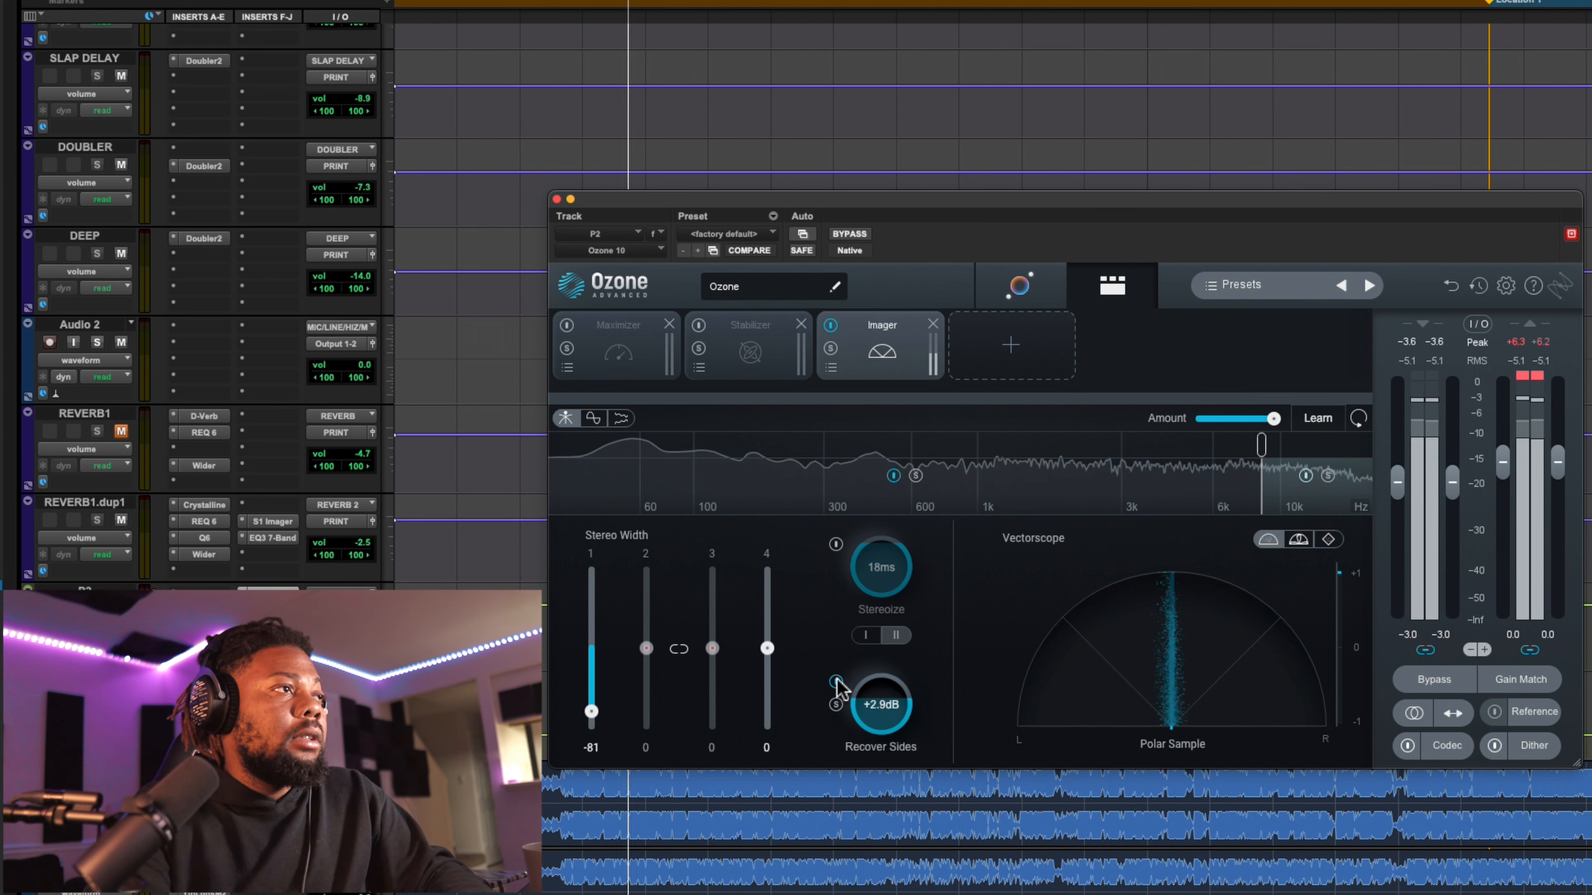
left_click_drag(884, 714, 902, 696)
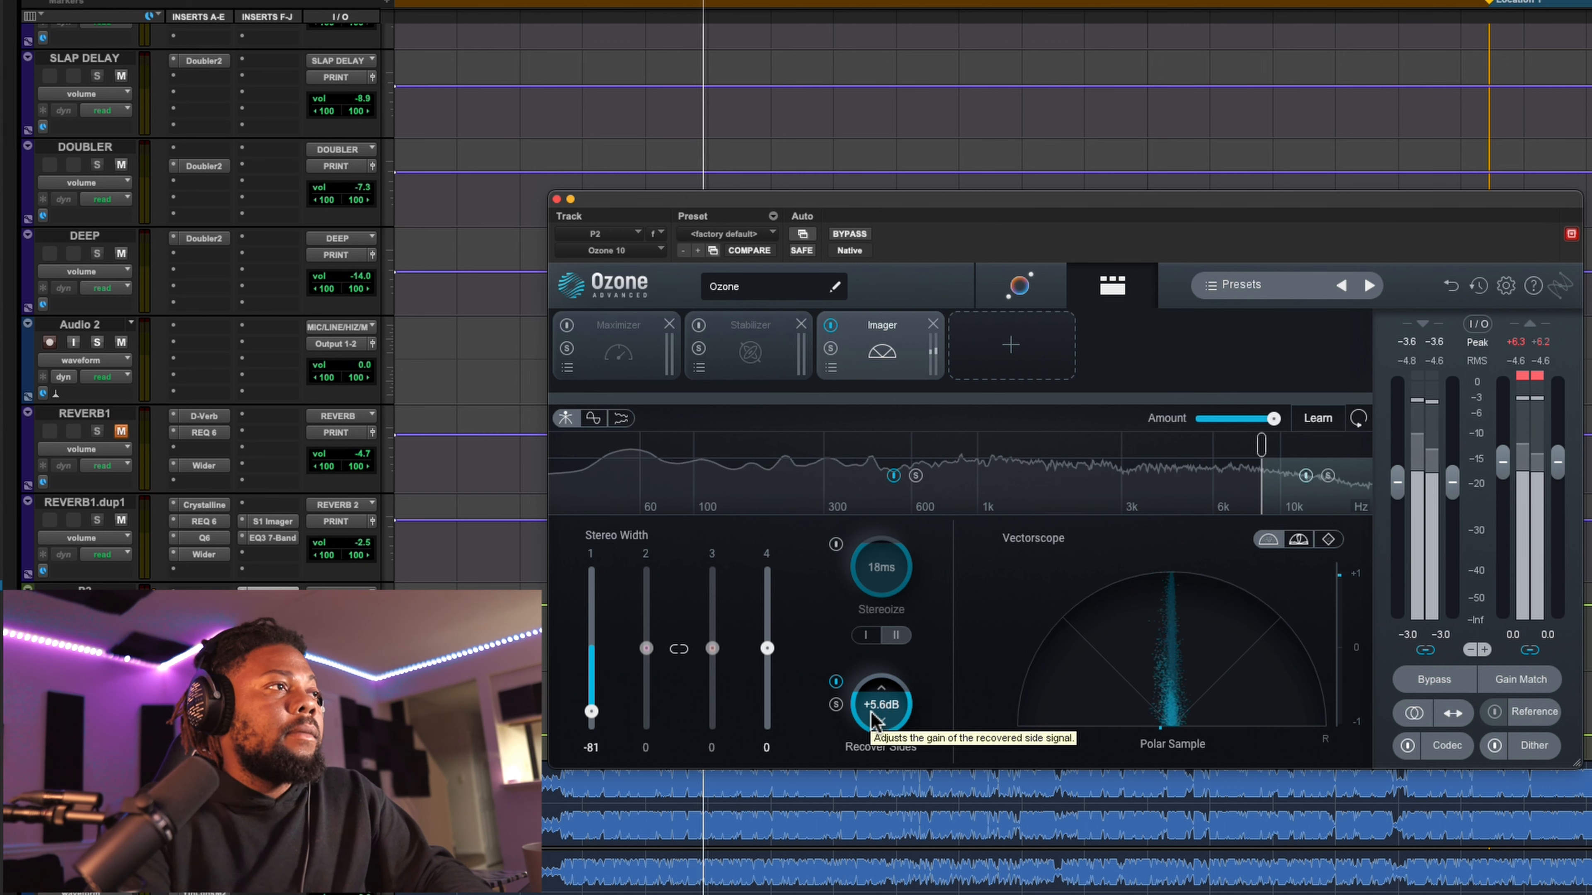
Try band 1's stereo width at -33, set it to -100, and compare Recover Sides at +5.8 dB on and off.
left_click_drag(596, 695, 627, 689)
left_click(836, 682)
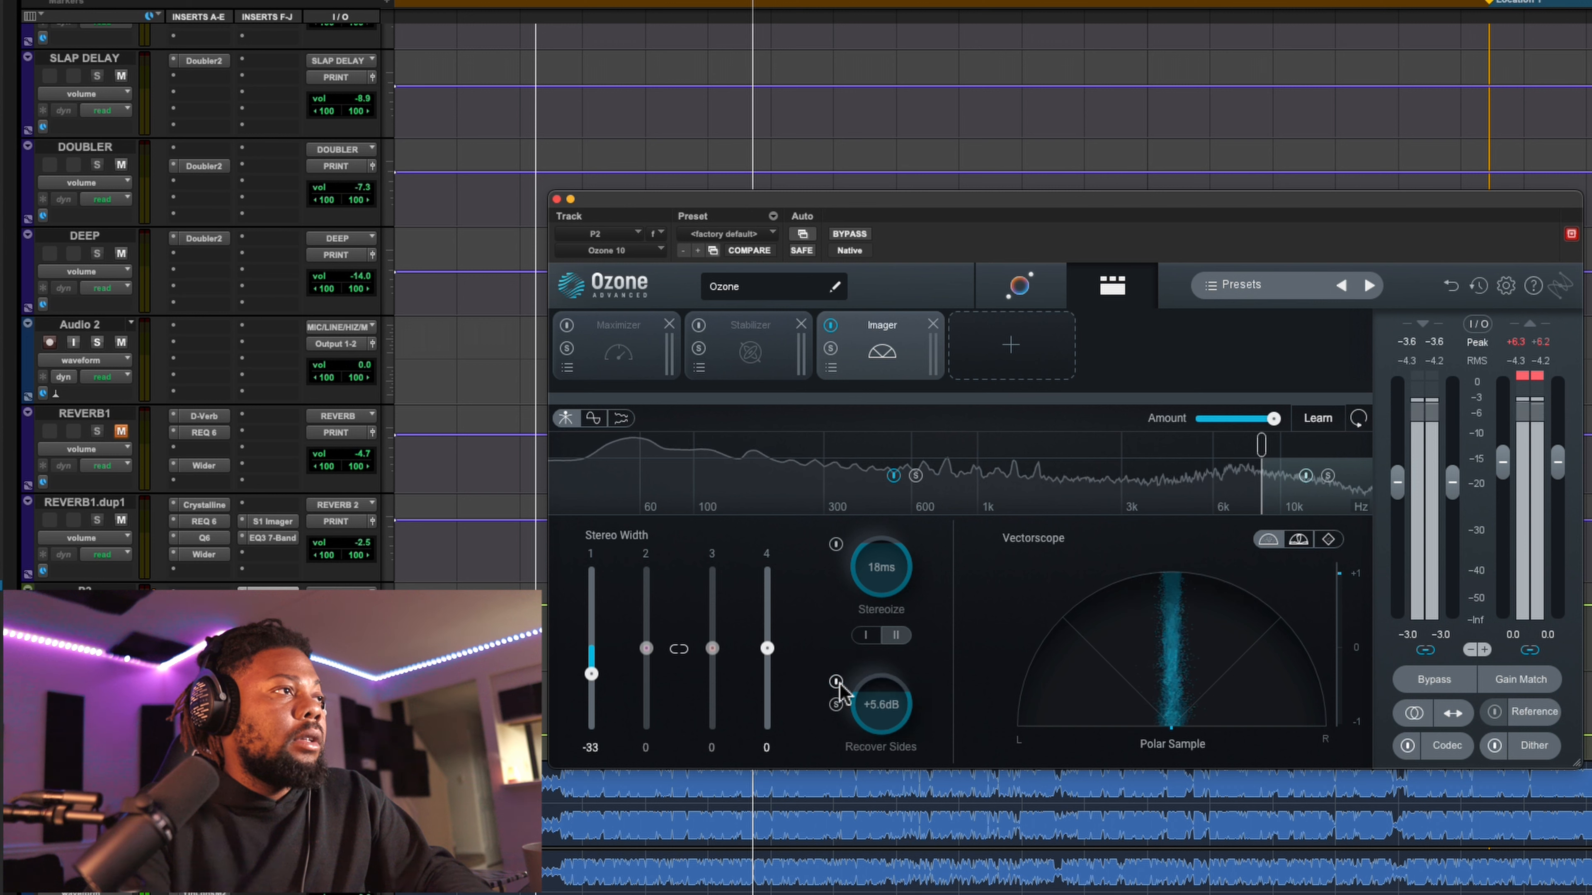
left_click_drag(591, 674, 599, 752)
left_click(837, 684)
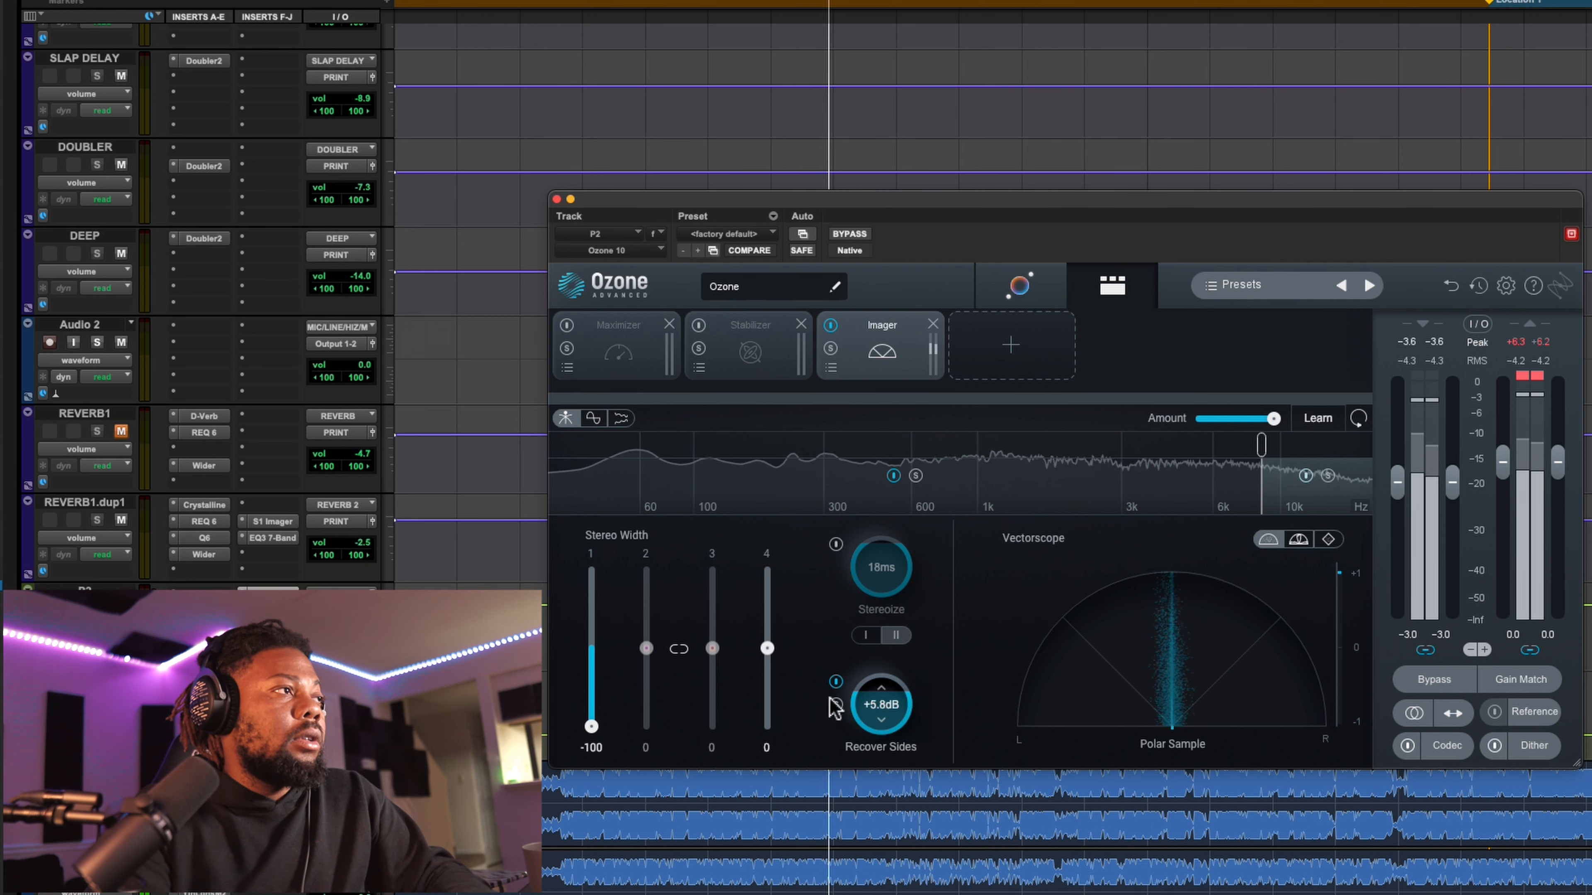
left_click(837, 682)
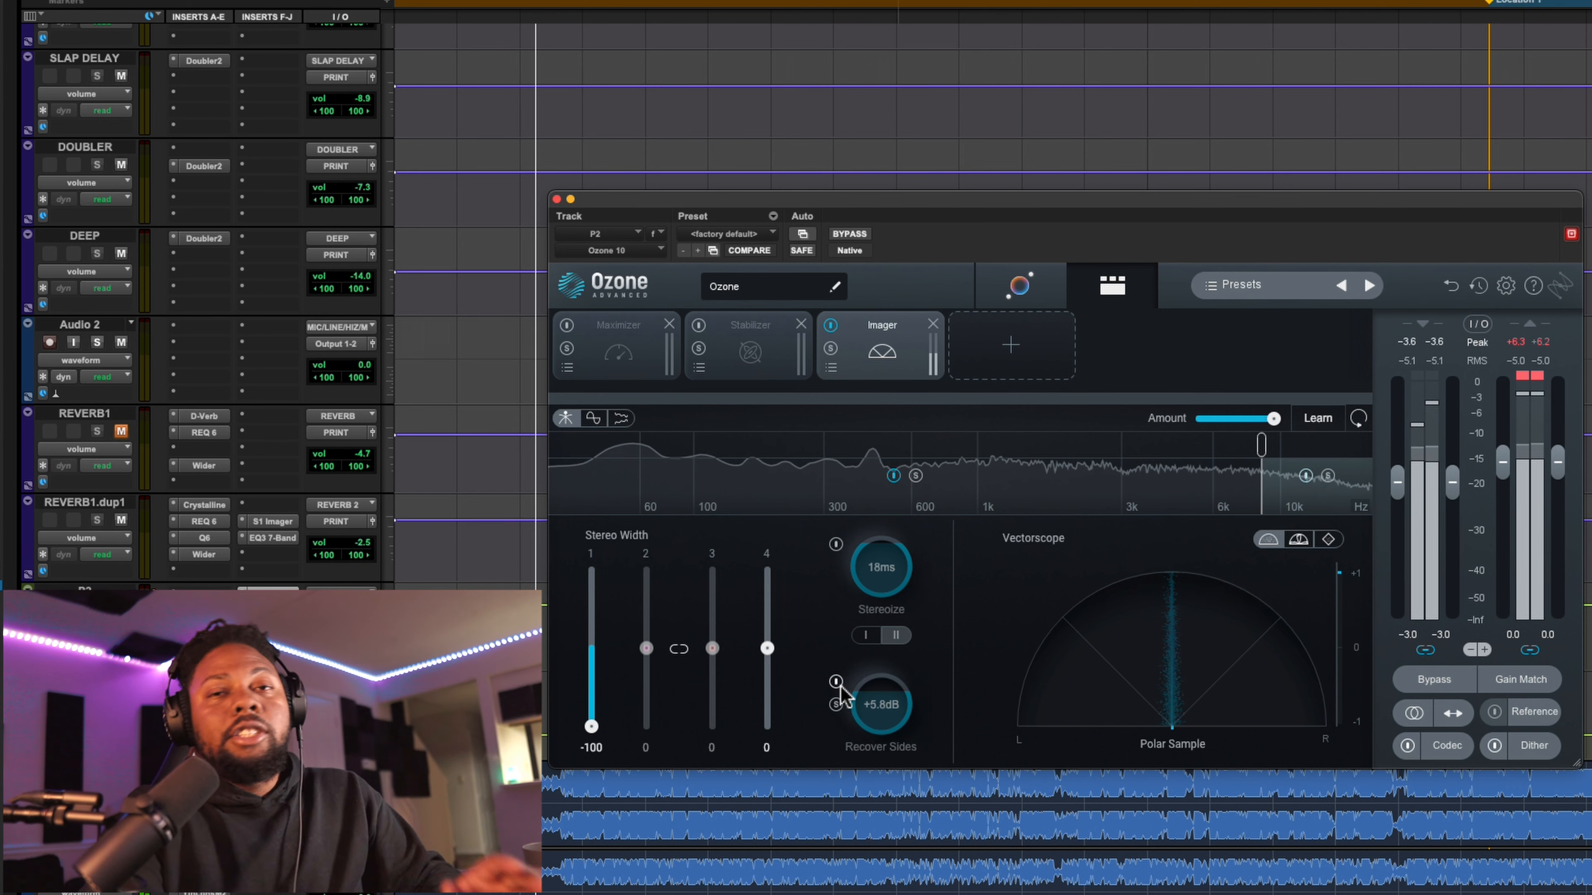
key("space")
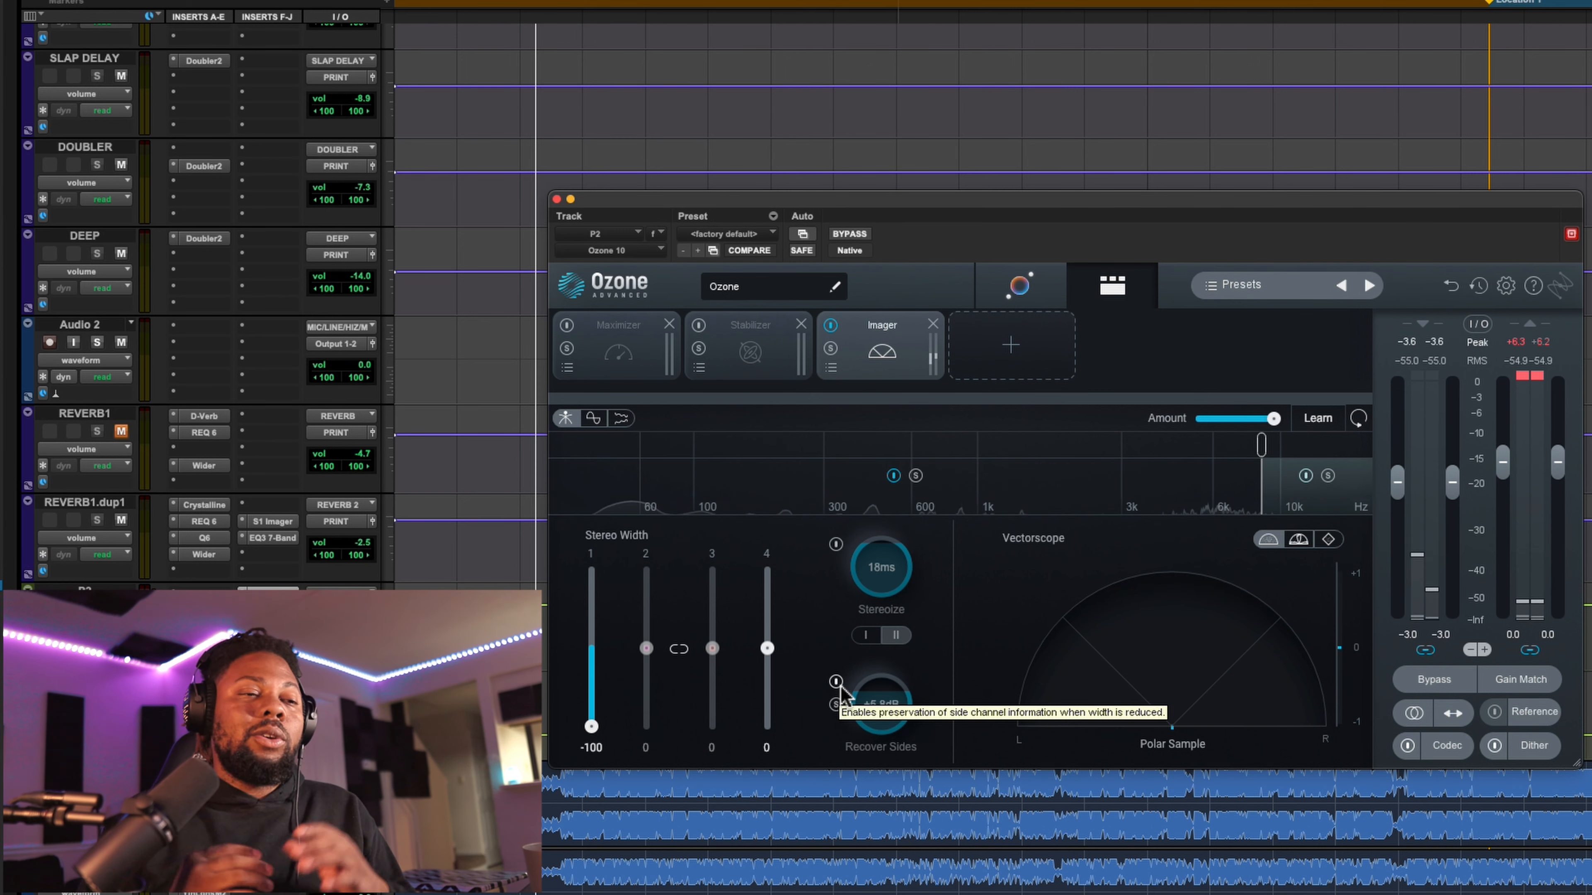